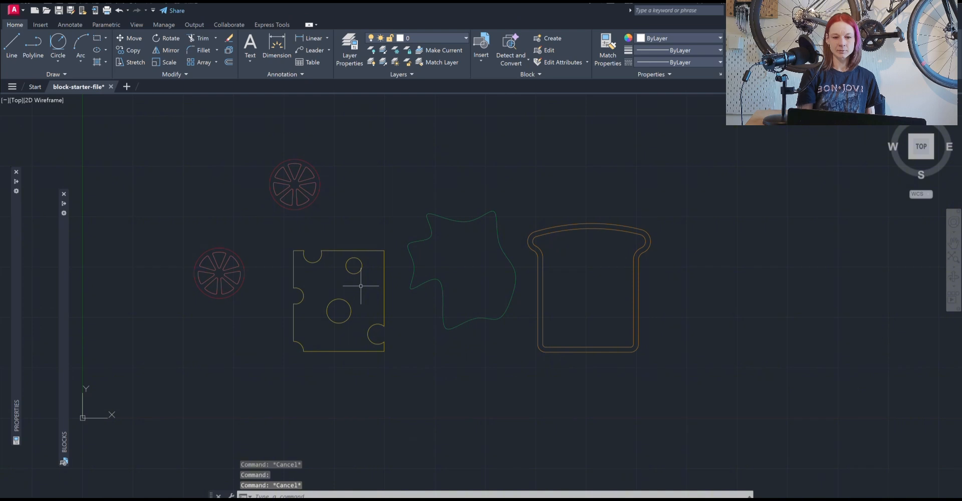
# Define a block named bread from the two bread slice outlines, with its base point at X 0, Y 0, Z 0.
pyautogui.write('BLOCK')
pyautogui.press('Return')
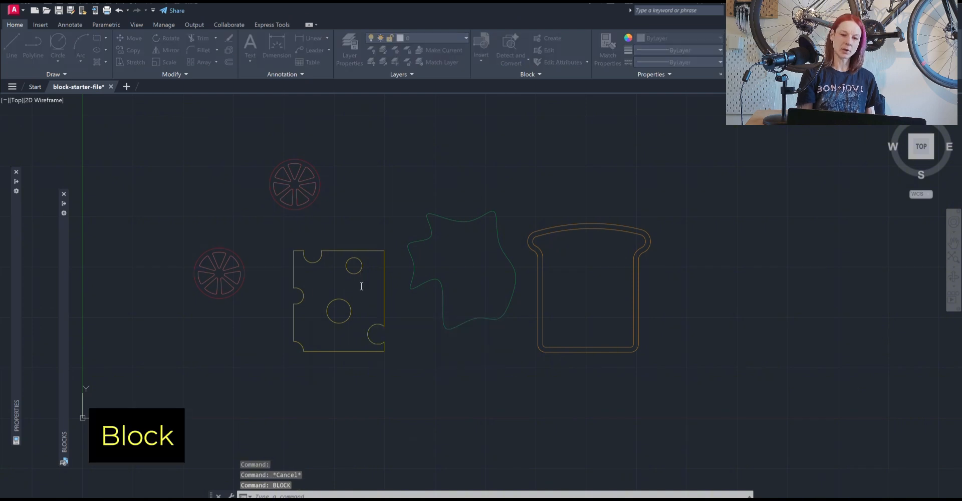
pyautogui.write('bread')
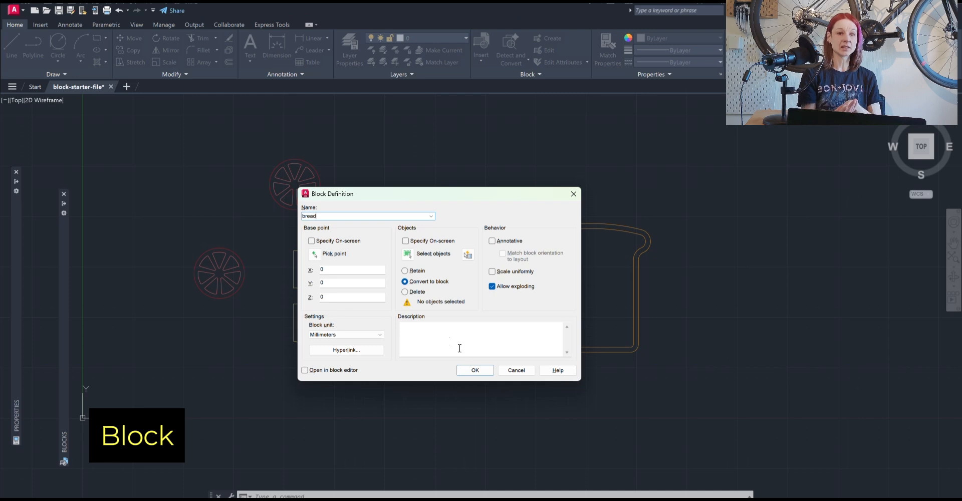
pyautogui.click(484, 371)
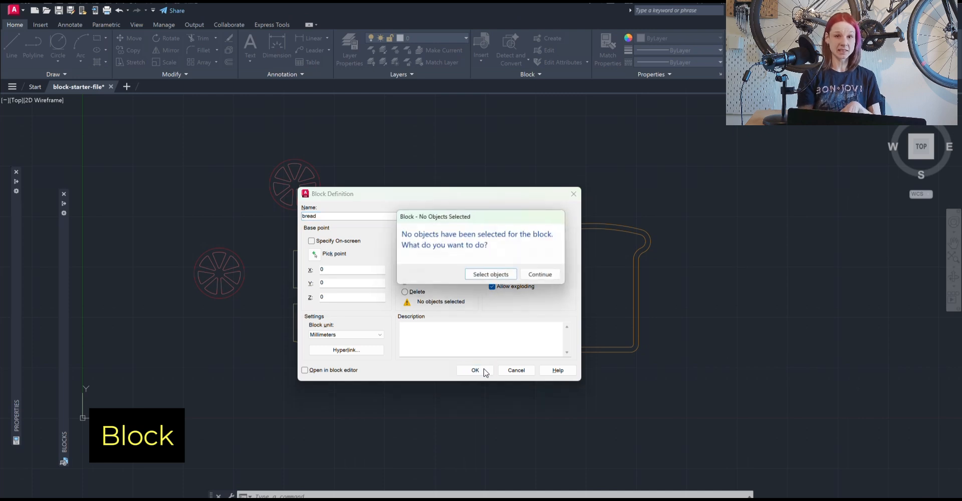
pyautogui.click(494, 274)
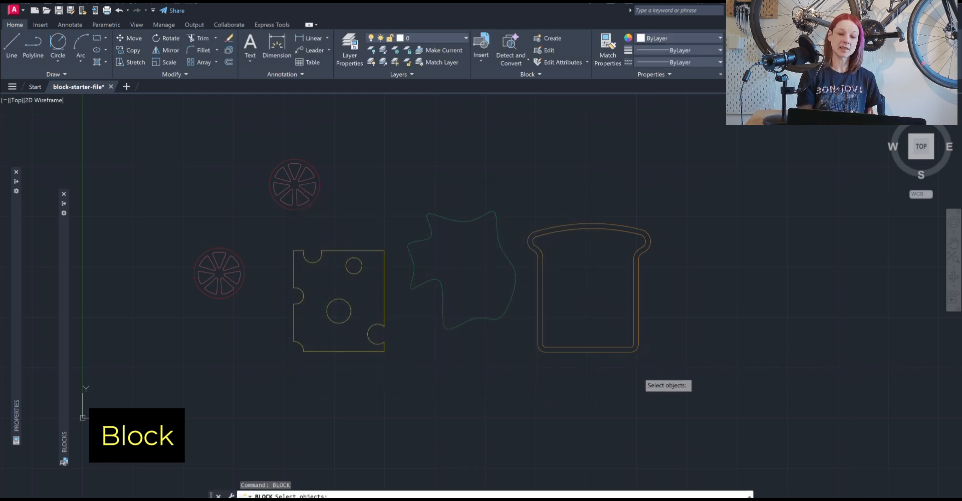
pyautogui.click(638, 371)
pyautogui.click(564, 305)
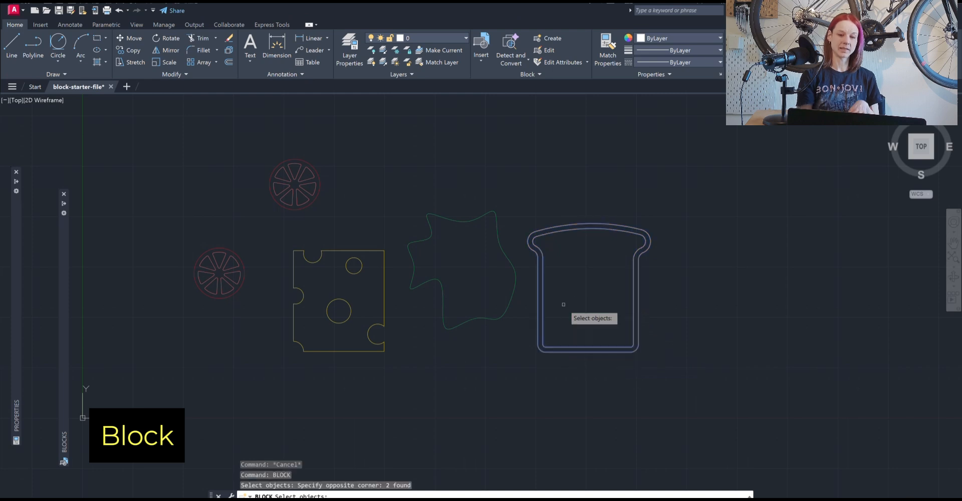
pyautogui.press('Return')
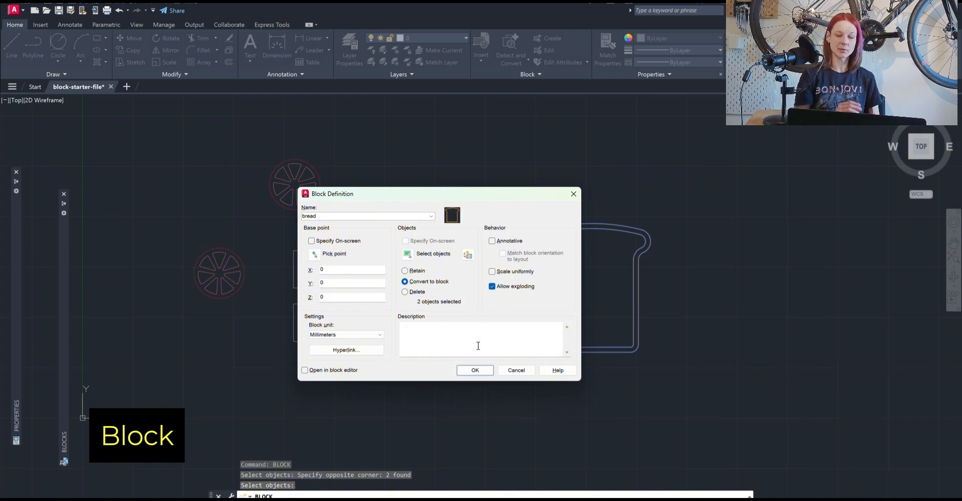
pyautogui.click(480, 371)
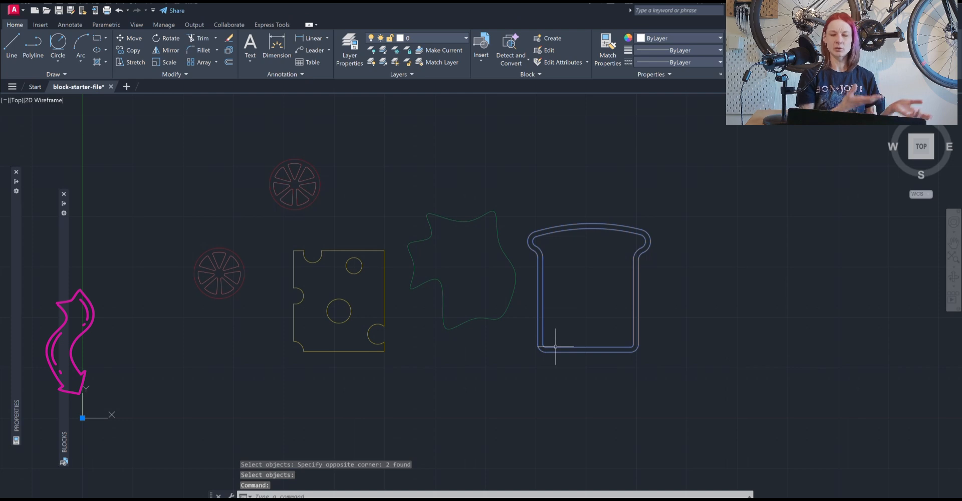
# Try to move the bread block by its base point grip and undo back past the block's creation.
pyautogui.click(82, 417)
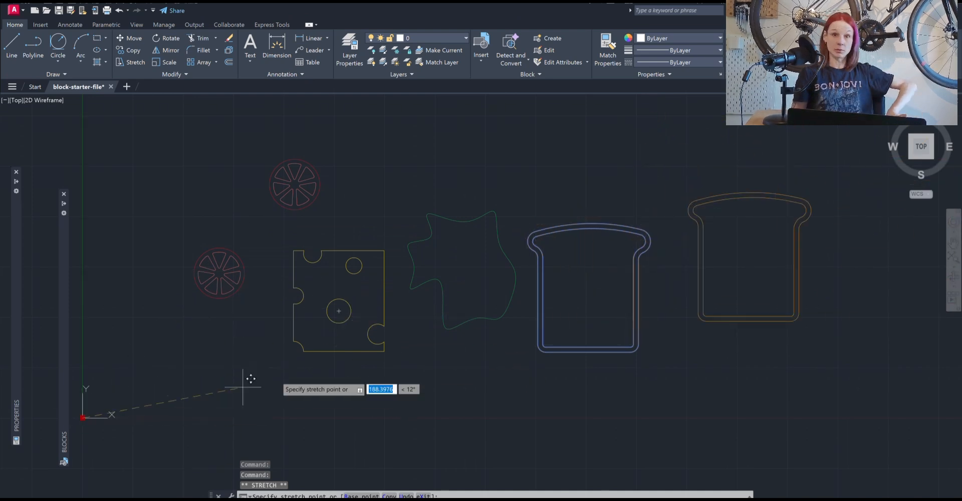
pyautogui.press('Escape')
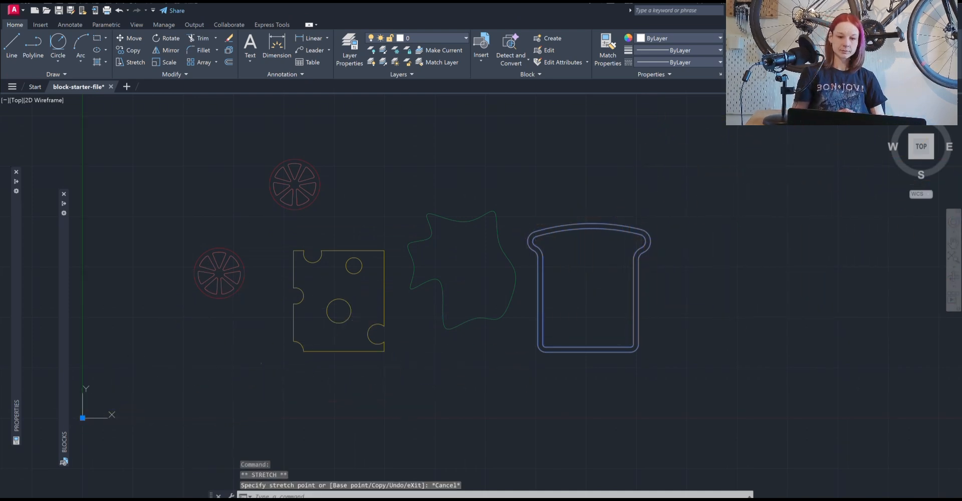
pyautogui.hotkey('ctrl', 'z')
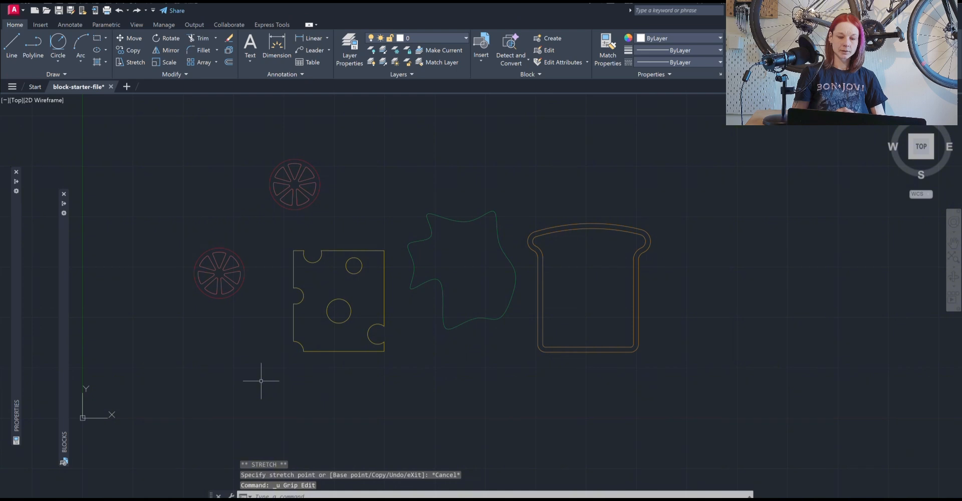
pyautogui.hotkey('ctrl', 'z')
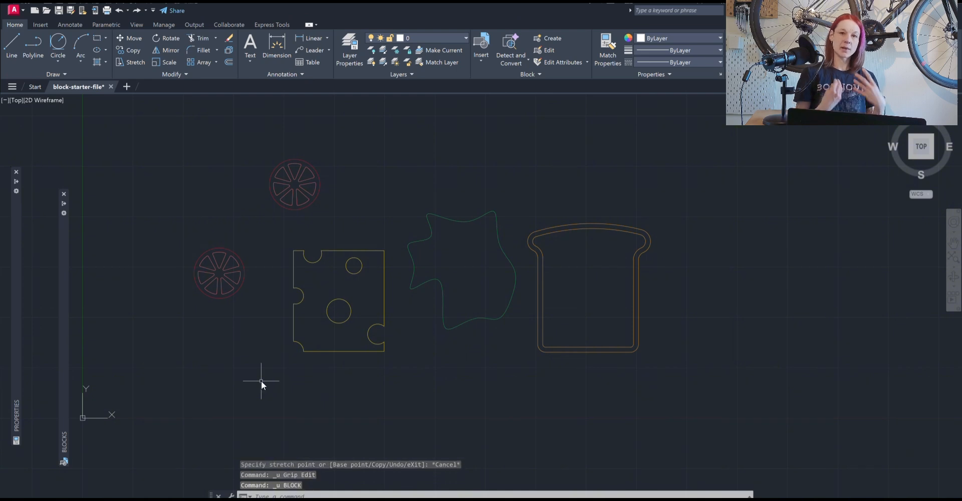
# Define a block named bread from the two bread outlines, specifying its base point on screen at the midpoint of the outer bottom edge.
pyautogui.write('block')
pyautogui.press('Return')
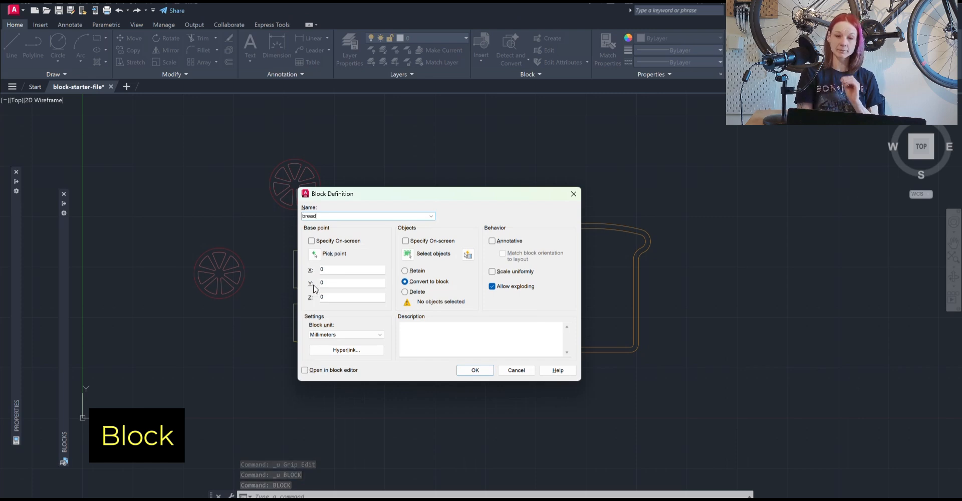
pyautogui.click(311, 241)
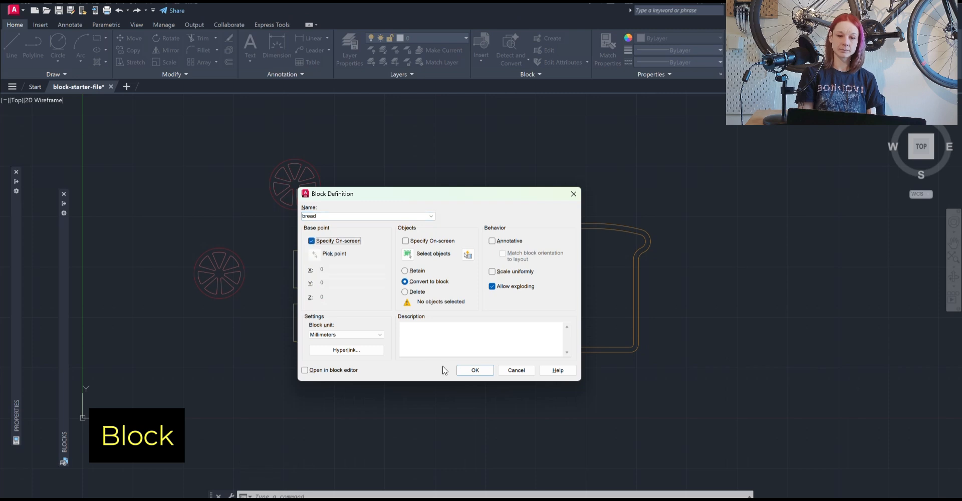
pyautogui.click(471, 370)
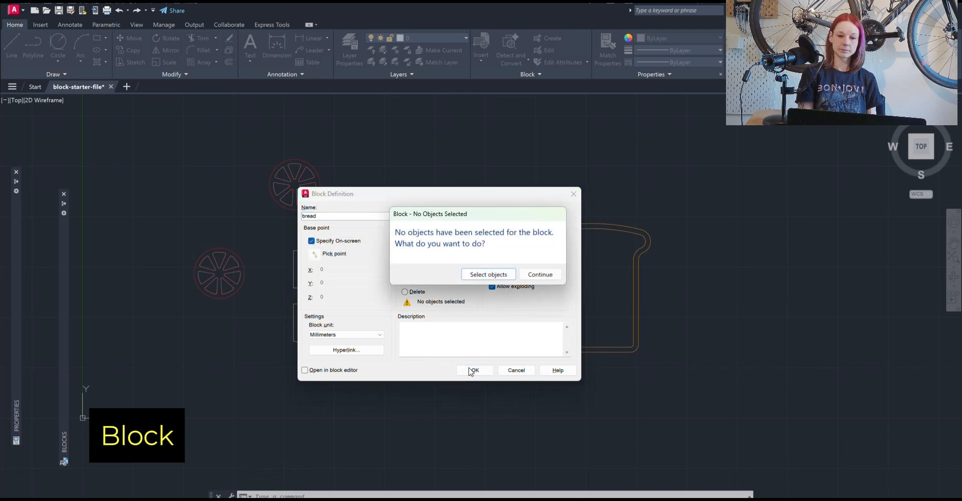
pyautogui.click(490, 276)
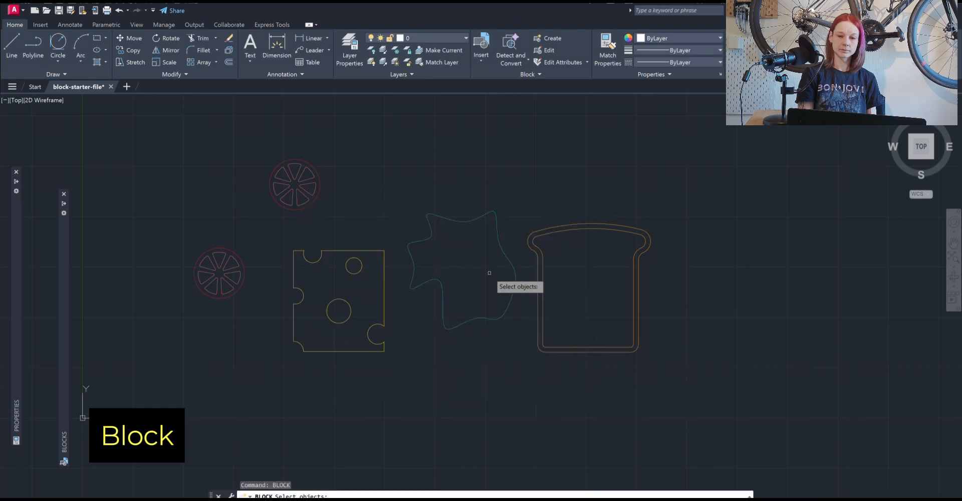
pyautogui.click(616, 384)
pyautogui.click(576, 320)
pyautogui.press('Return')
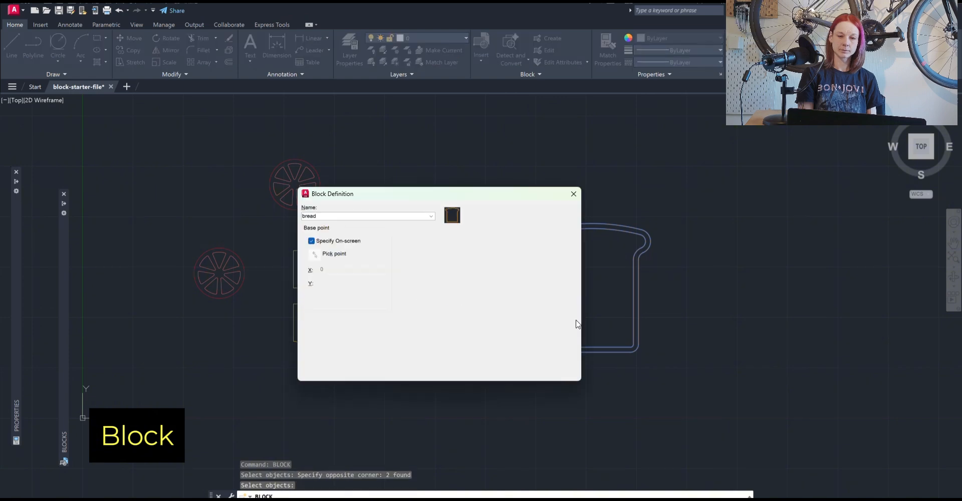
pyautogui.hotkey('alt', 'k')
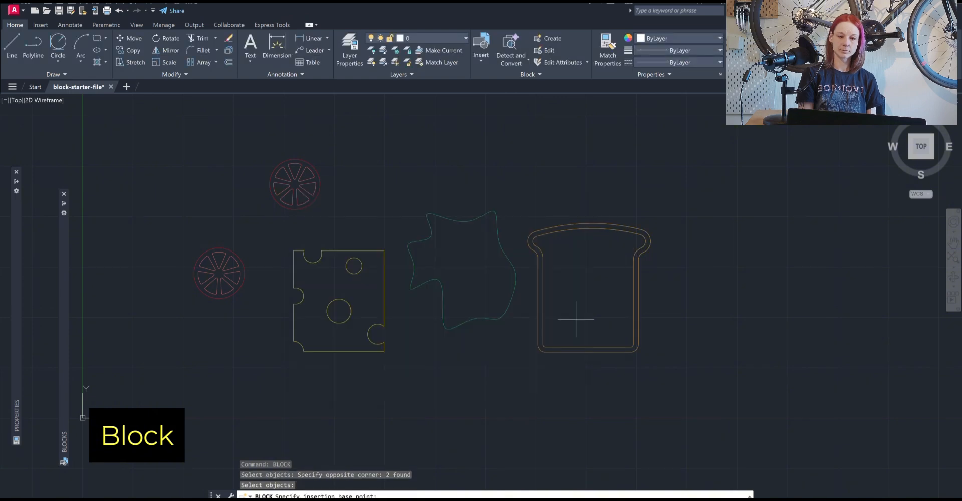
pyautogui.click(588, 352)
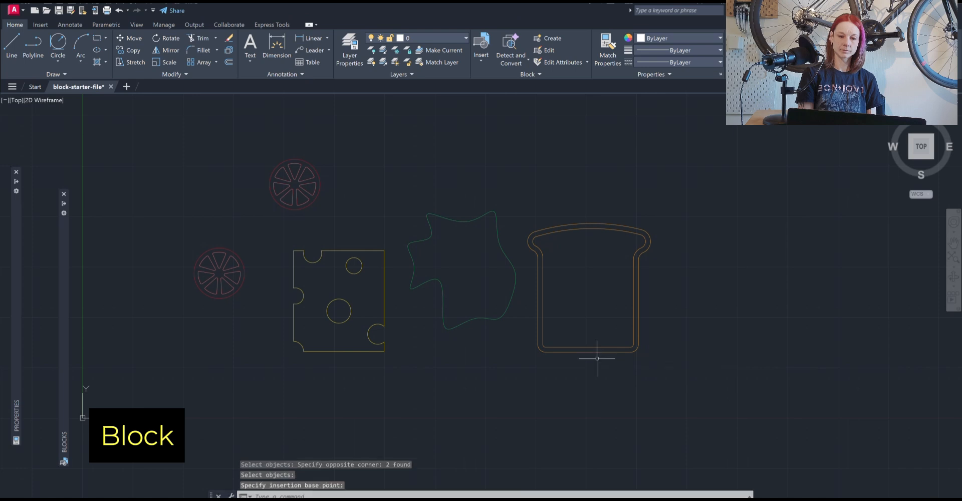
# Move the bread block by its base point grip farther to the right of the lettuce outline.
pyautogui.click(597, 354)
pyautogui.click(588, 352)
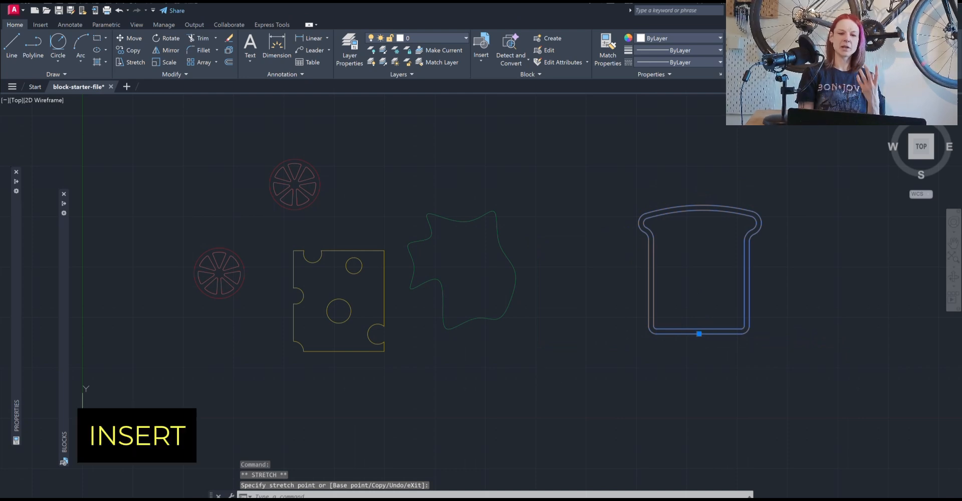
pyautogui.press('Escape')
# Insert two copies of the bread block side by side above the original objects, accepting the default scale factor of 1.
pyautogui.write('INSERT')
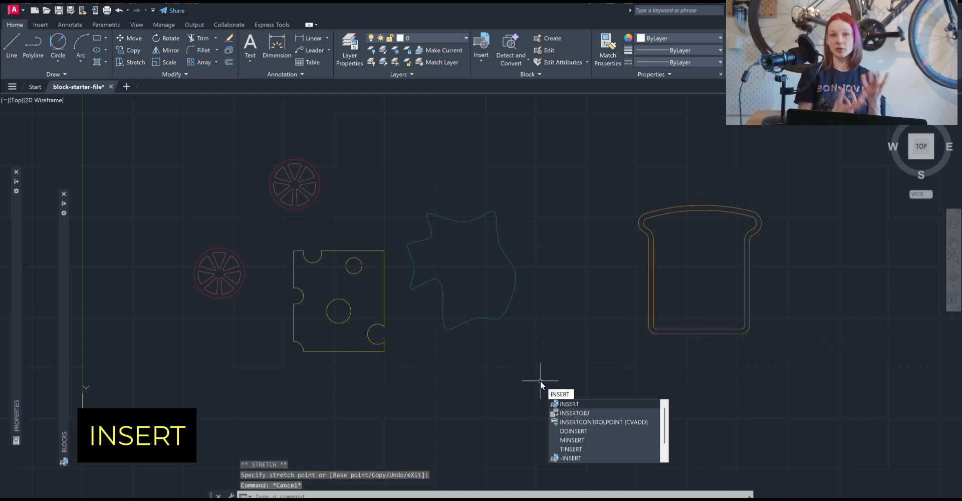
pyautogui.press('Return')
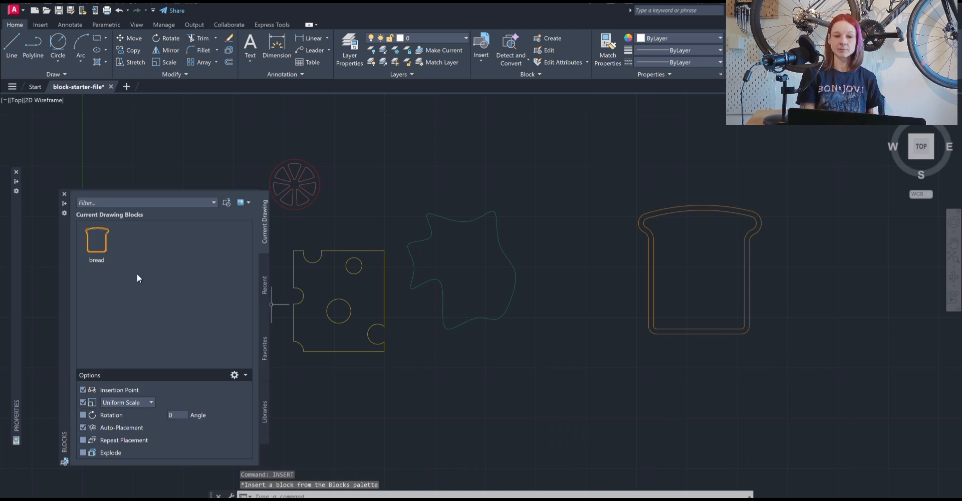
pyautogui.click(95, 239)
pyautogui.scroll(-6, 519, 348)
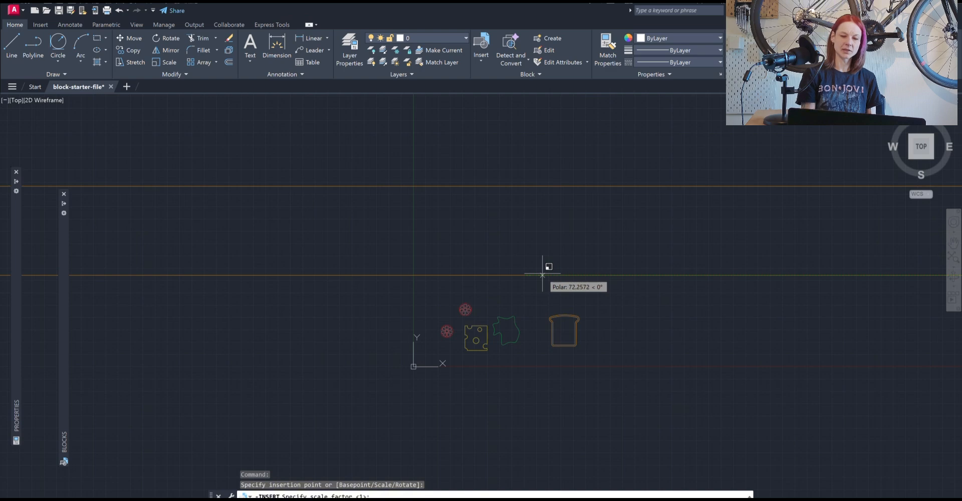
pyautogui.press('Return')
pyautogui.click(97, 248)
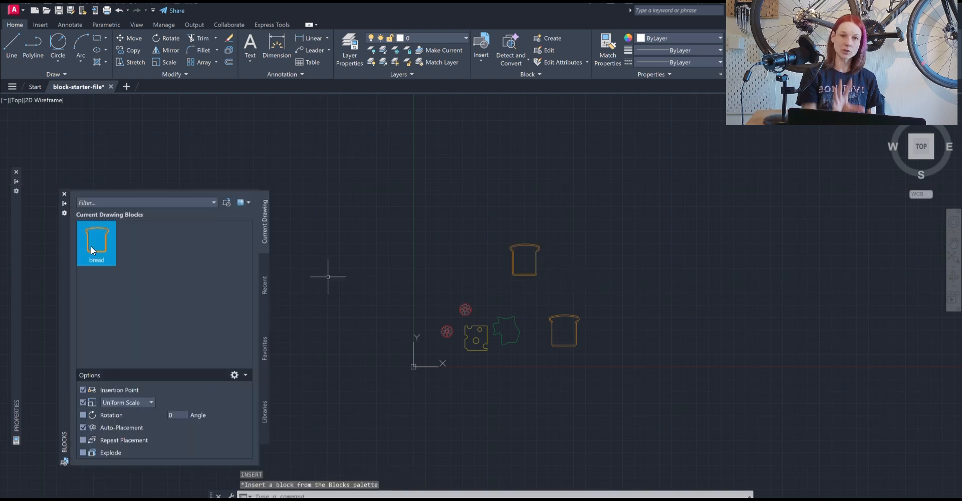
pyautogui.click(607, 277)
pyautogui.press('Return')
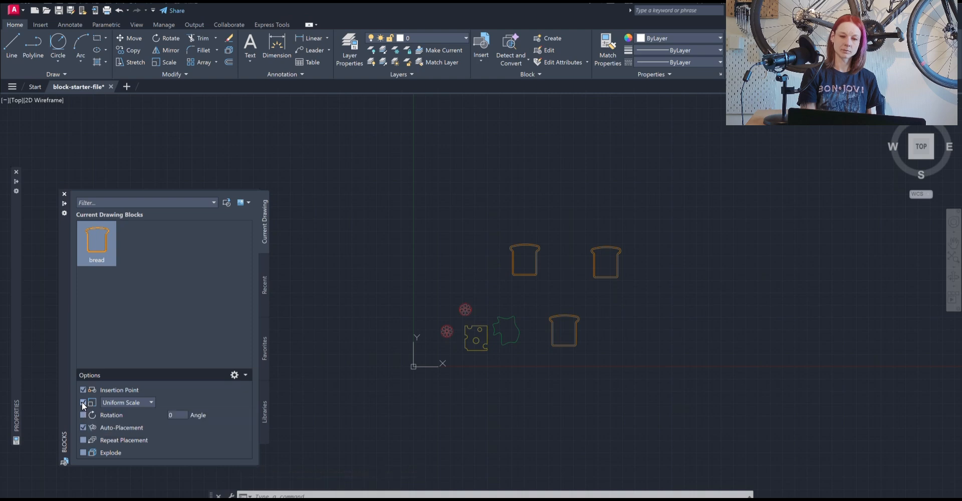
# Turn off the uniform scale prompt for block insertion and place a third bread copy to the left of the other two.
pyautogui.click(83, 402)
pyautogui.click(81, 404)
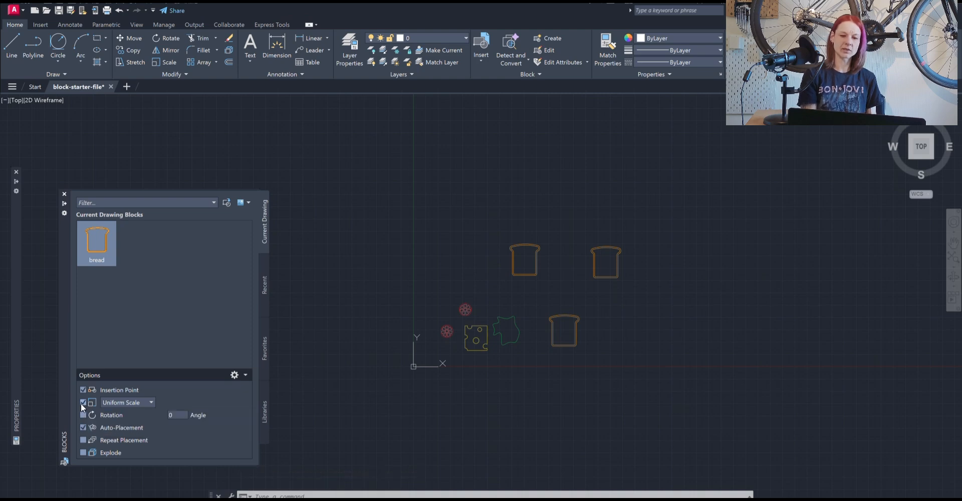
pyautogui.click(81, 403)
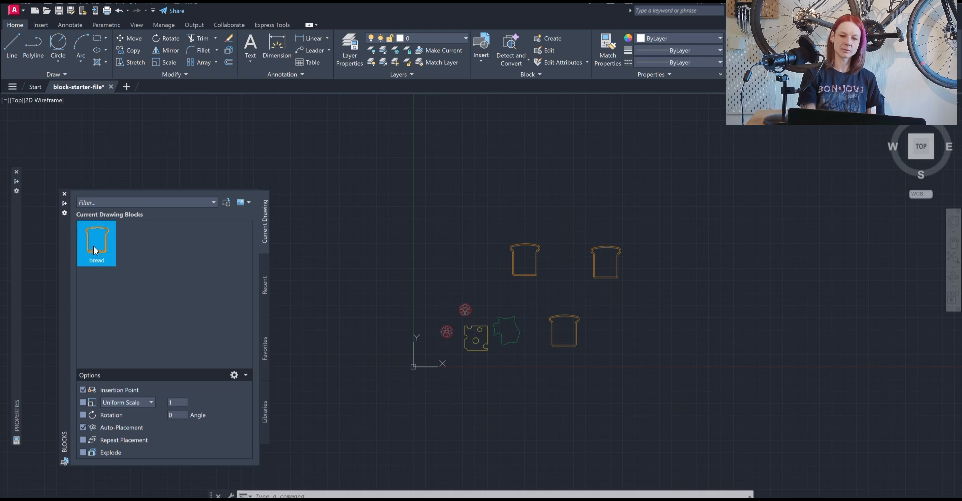
pyautogui.click(93, 245)
pyautogui.click(422, 273)
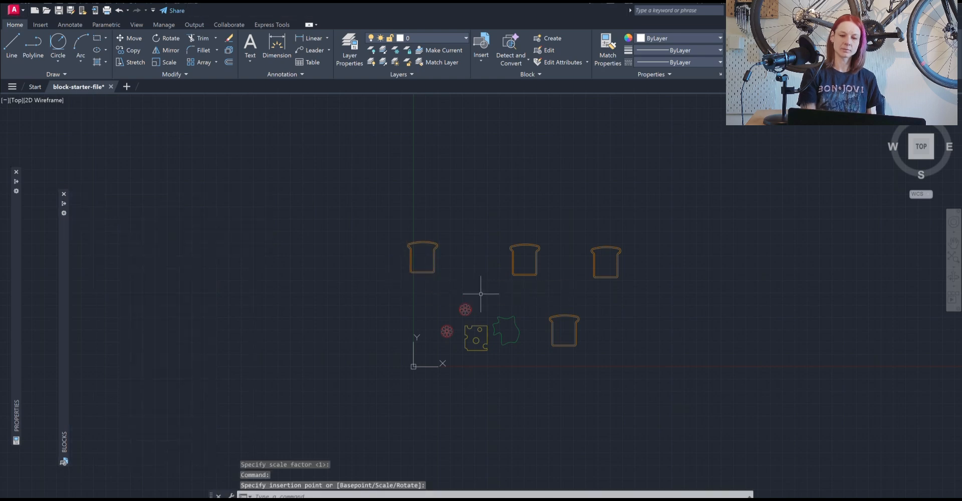
# Delete the three inserted bread copies in the upper row, keeping the original bread block.
pyautogui.click(645, 284)
pyautogui.click(397, 226)
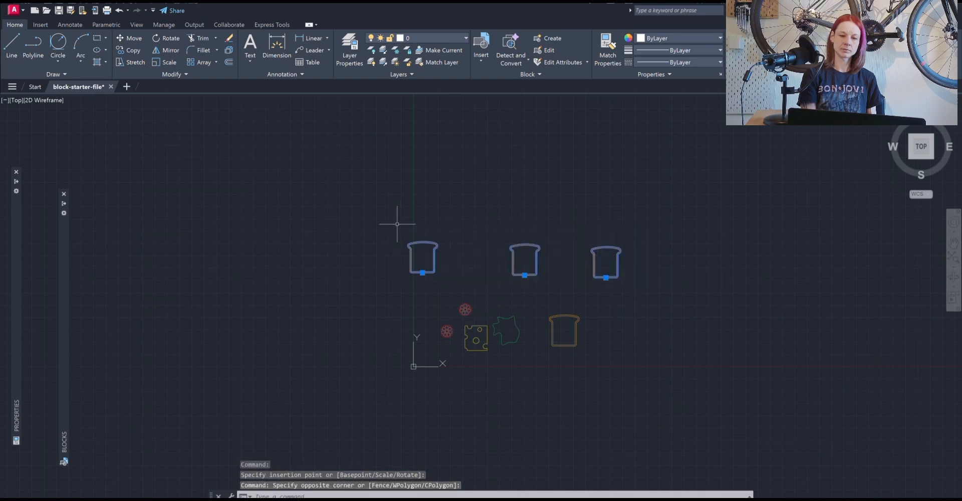
pyautogui.press('Delete')
# Delete the upper tomato slice above the cheese, keeping the one to the left of the cheese.
pyautogui.scroll(5, 497, 341)
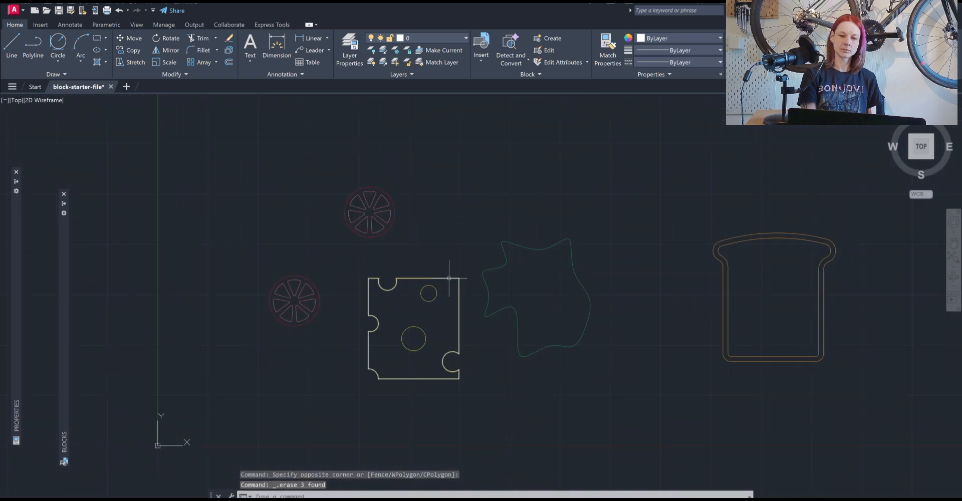
pyautogui.click(419, 250)
pyautogui.click(303, 161)
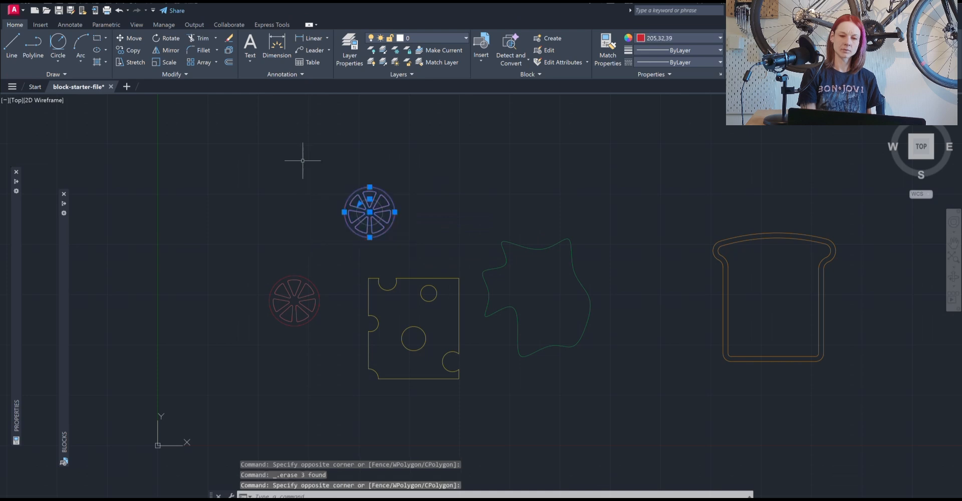
pyautogui.press('Delete')
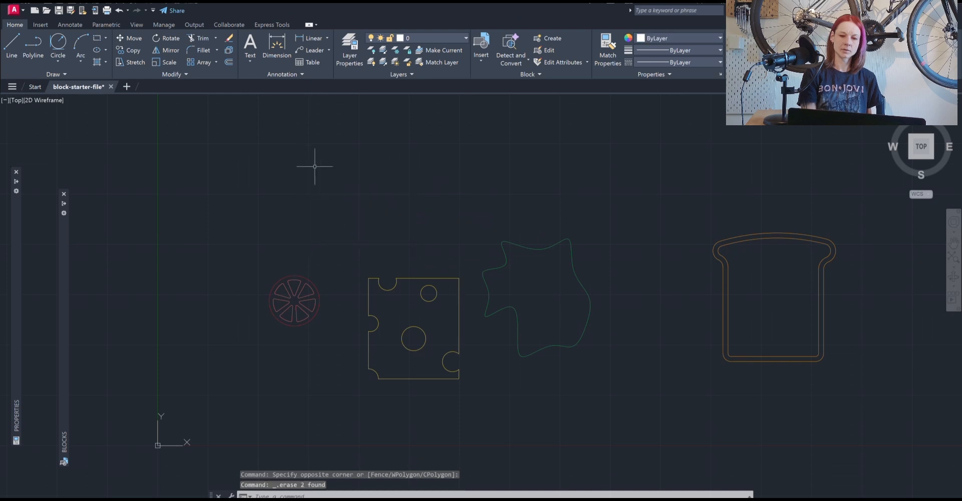
# Create a block named cheese from all the cheese objects, with its base point at the lower-left corner.
pyautogui.write('BLOCK')
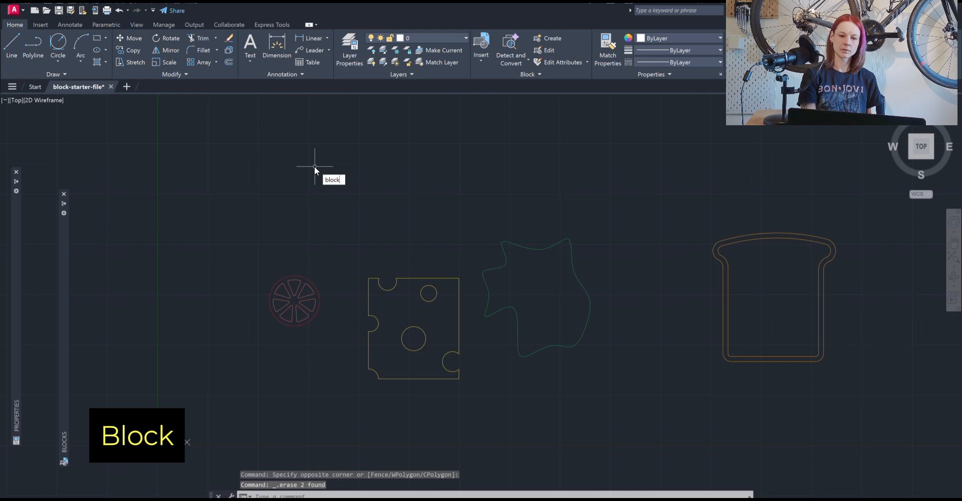
pyautogui.press('Return')
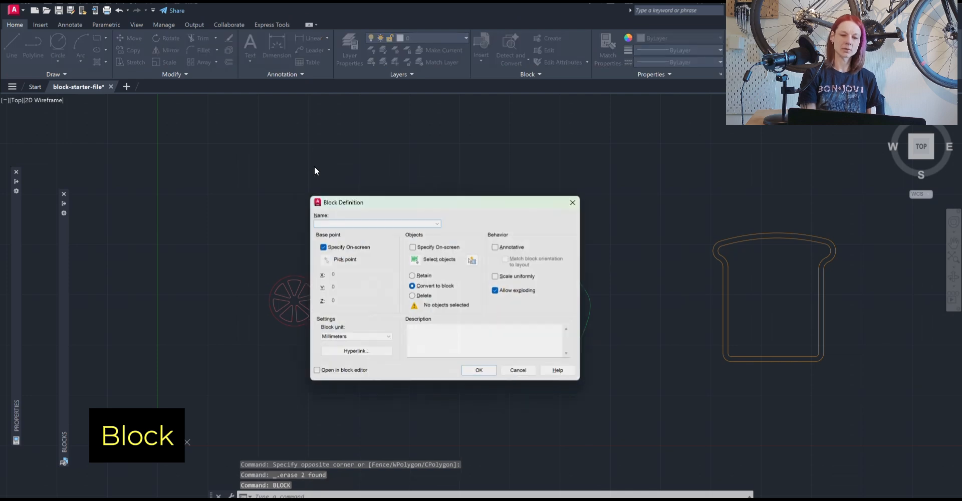
pyautogui.write('cheese')
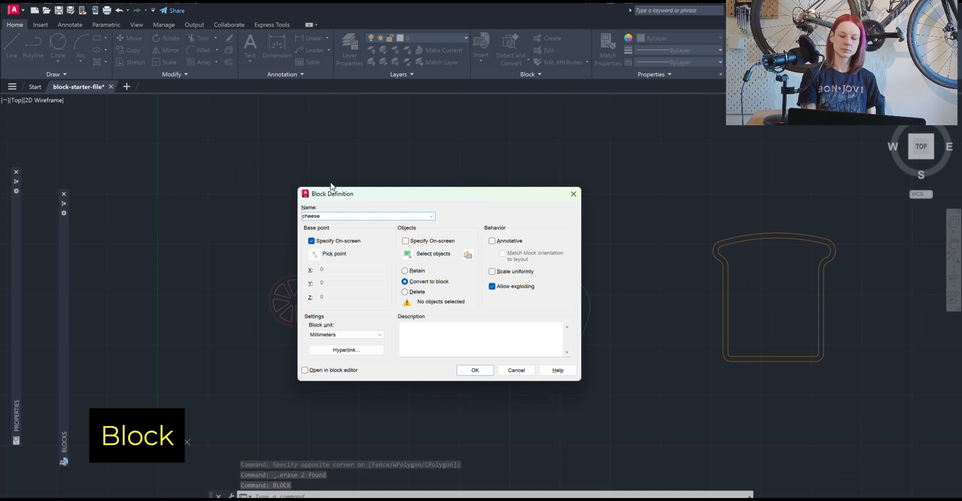
pyautogui.click(475, 371)
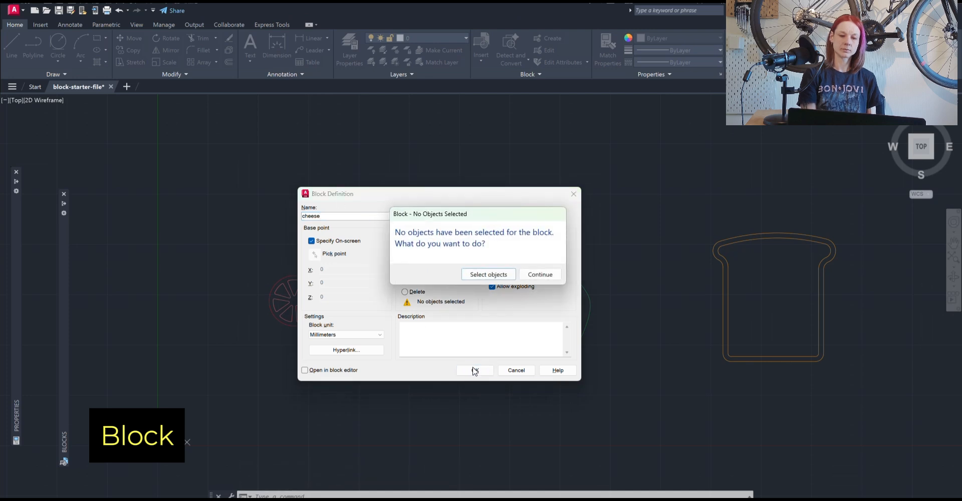
pyautogui.click(479, 272)
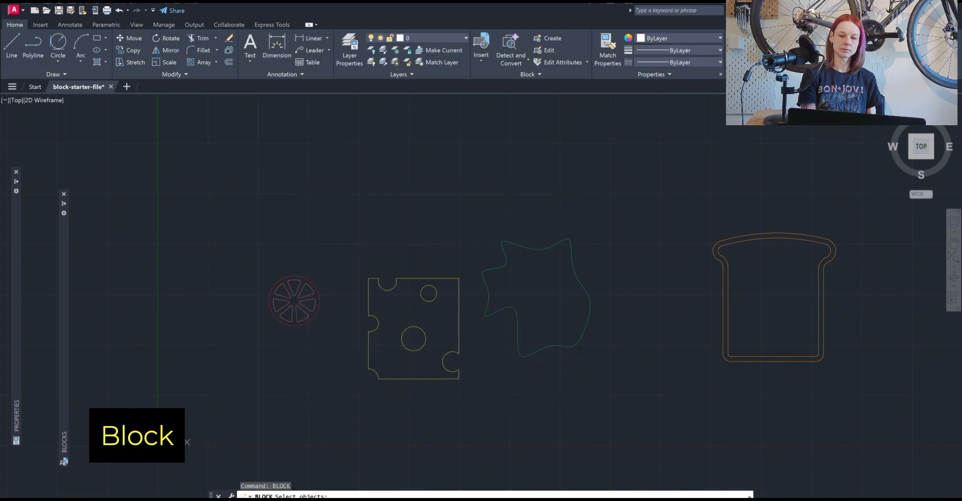
pyautogui.click(469, 394)
pyautogui.click(349, 241)
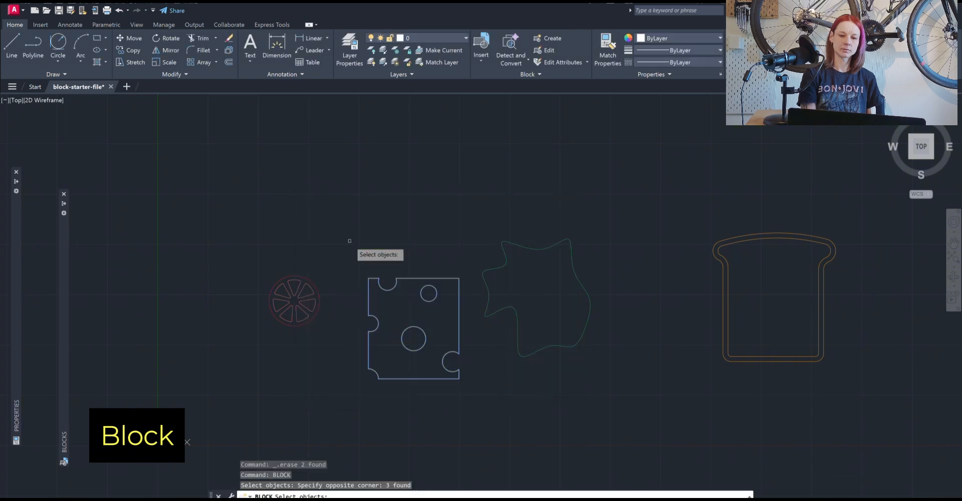
pyautogui.press('Return')
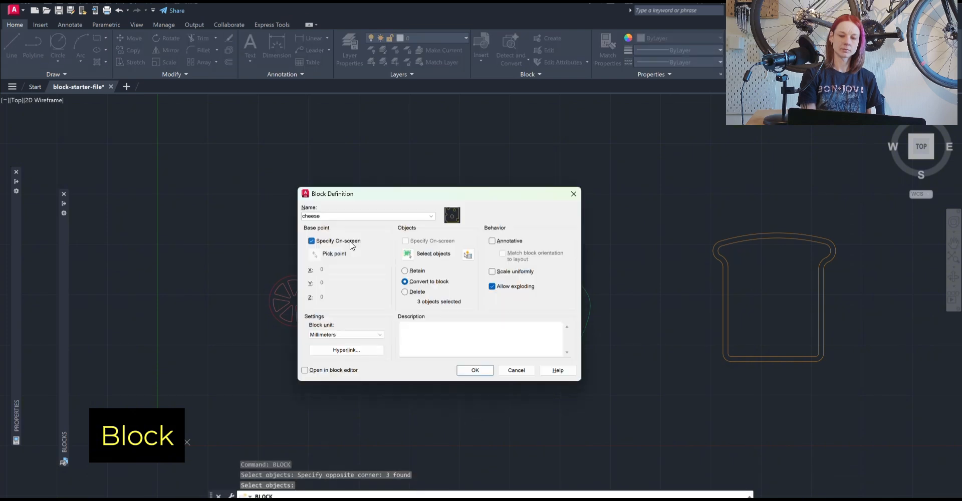
pyautogui.click(473, 370)
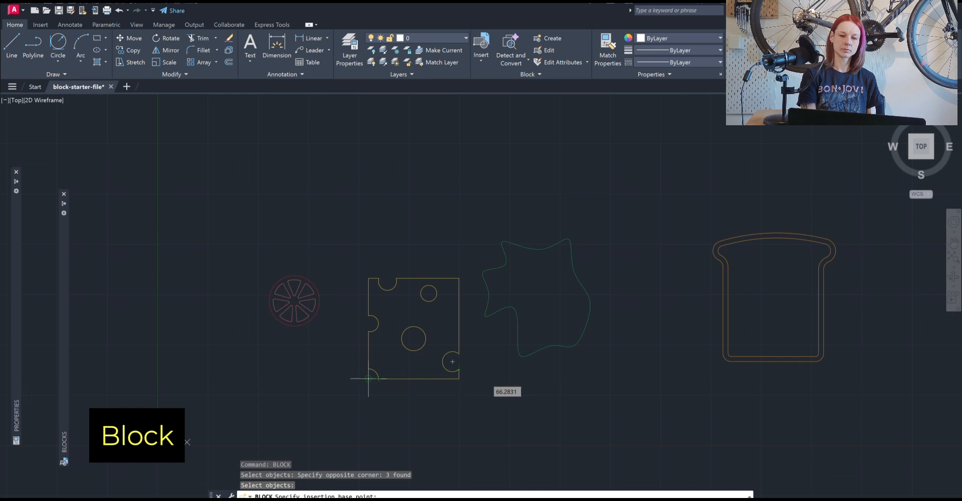
pyautogui.click(368, 379)
# Move the new cheese block straight up, so it sits above and to the right of the tomato slice.
pyautogui.click(390, 377)
pyautogui.click(381, 389)
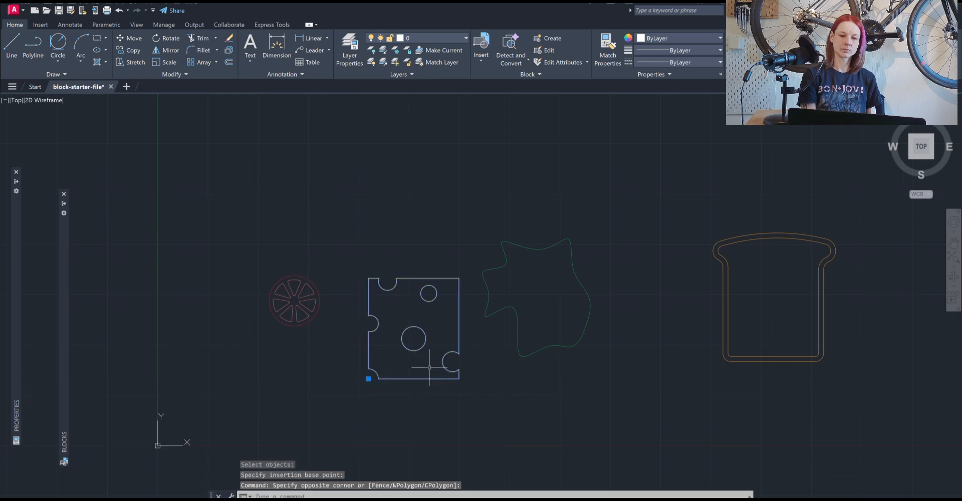
pyautogui.write('m')
pyautogui.press('Return')
pyautogui.click(429, 366)
pyautogui.click(415, 274)
pyautogui.click(458, 196)
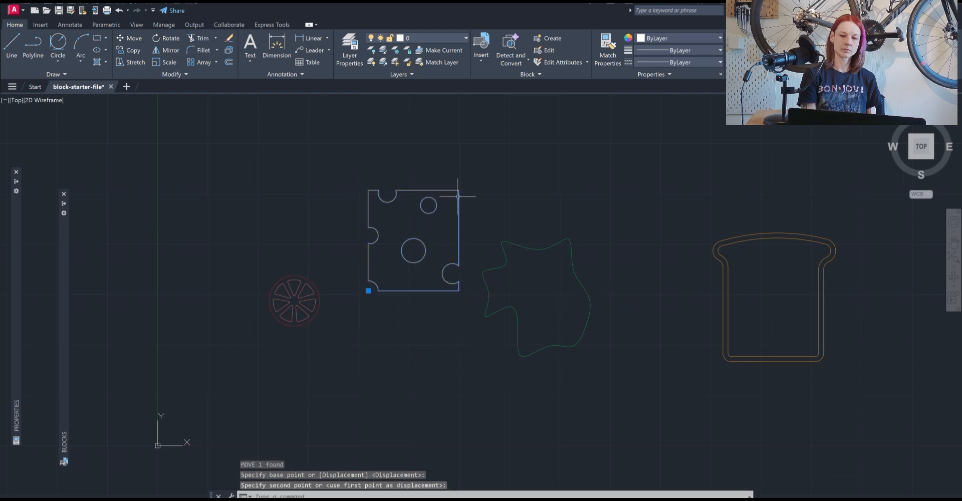
pyautogui.press('Escape')
pyautogui.write('bedit')
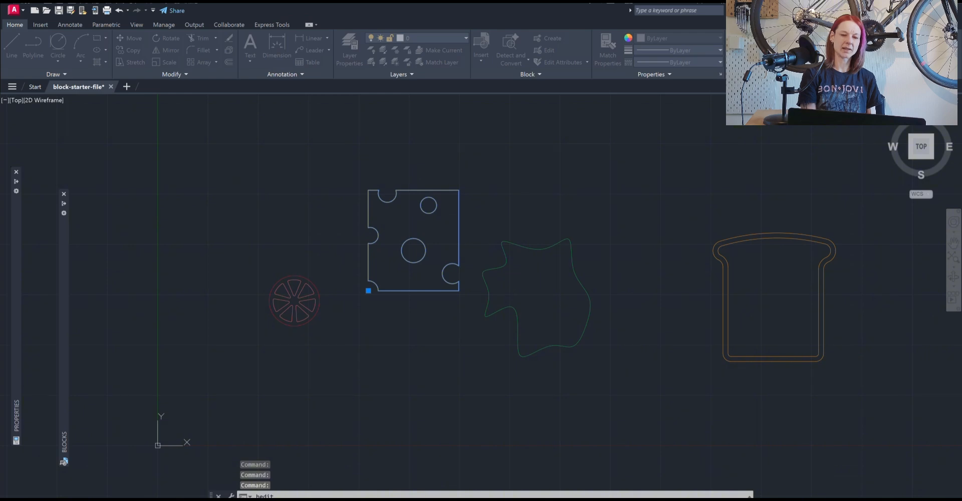
pyautogui.press('Return')
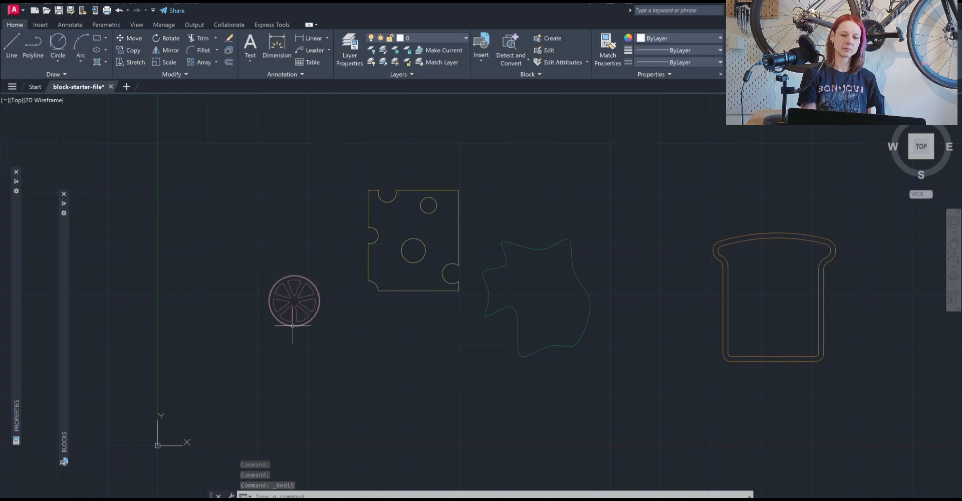
pyautogui.write('b')
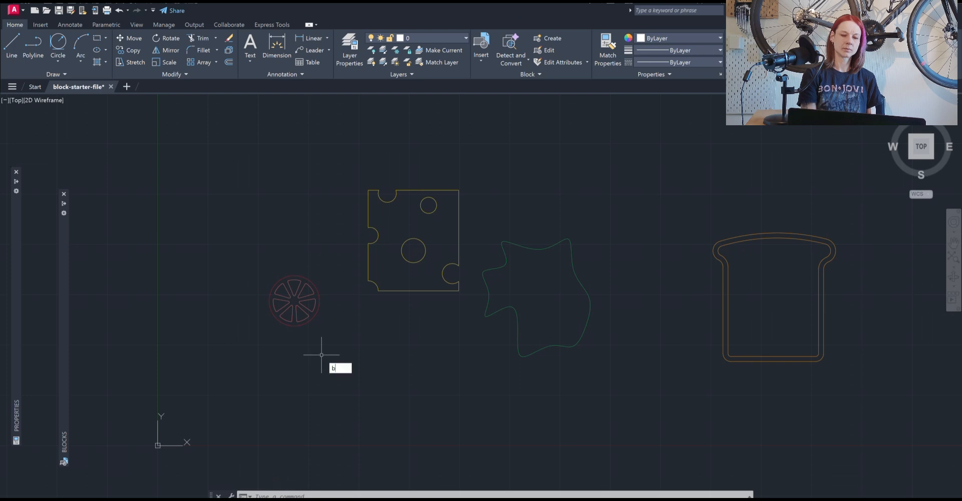
pyautogui.write('lock')
pyautogui.press('Return')
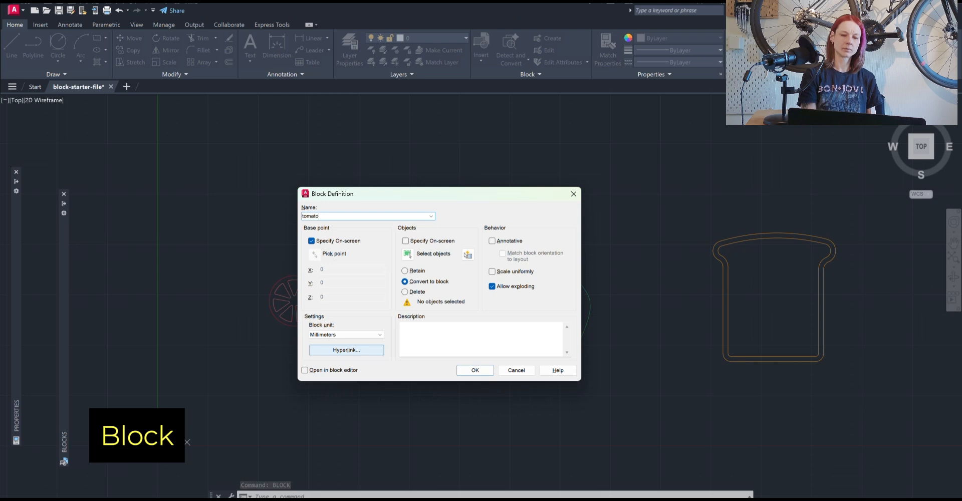
pyautogui.click(517, 372)
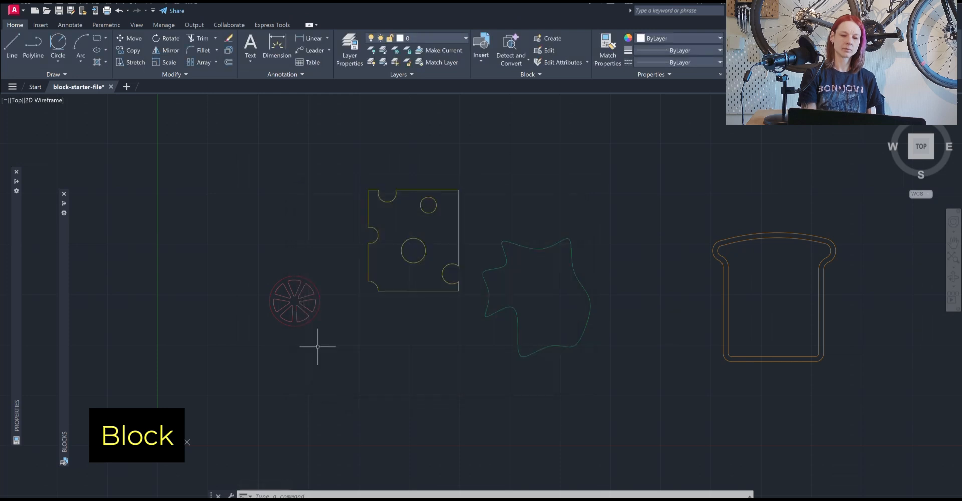
# Create a block named tomato from the two tomato objects, with its base point at the slice's centre.
pyautogui.click(318, 337)
pyautogui.click(264, 256)
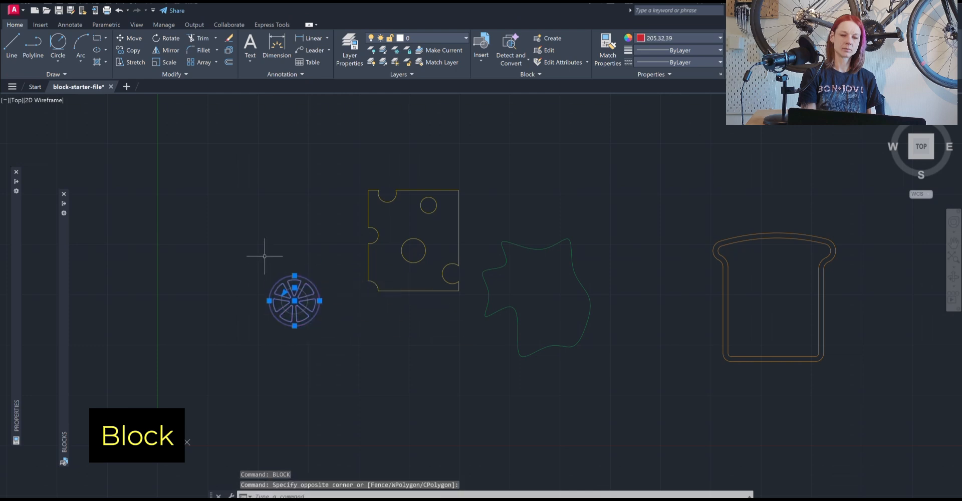
pyautogui.press('Return')
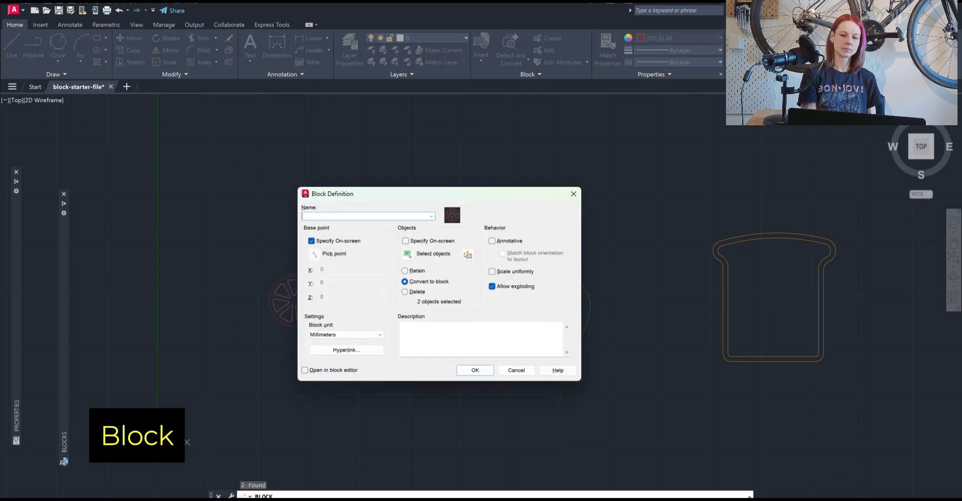
pyautogui.write('tomato')
pyautogui.click(473, 372)
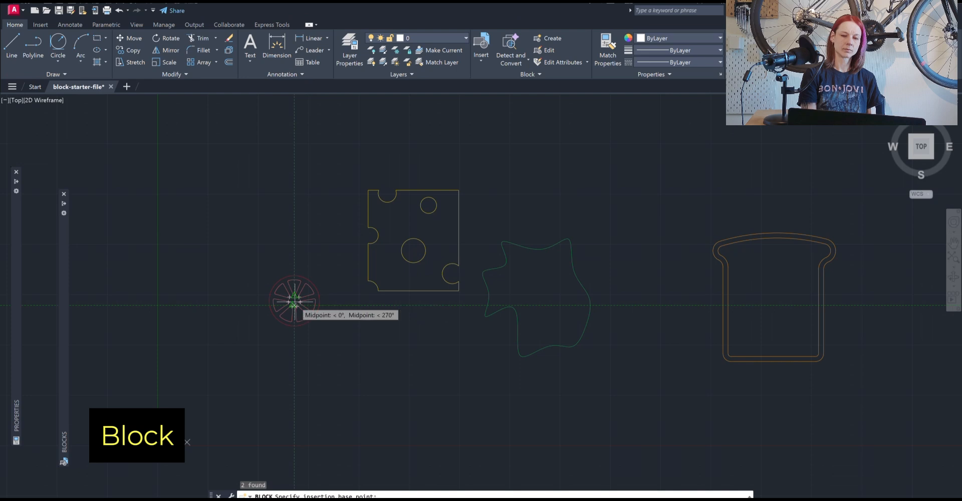
pyautogui.scroll(8, 294, 302)
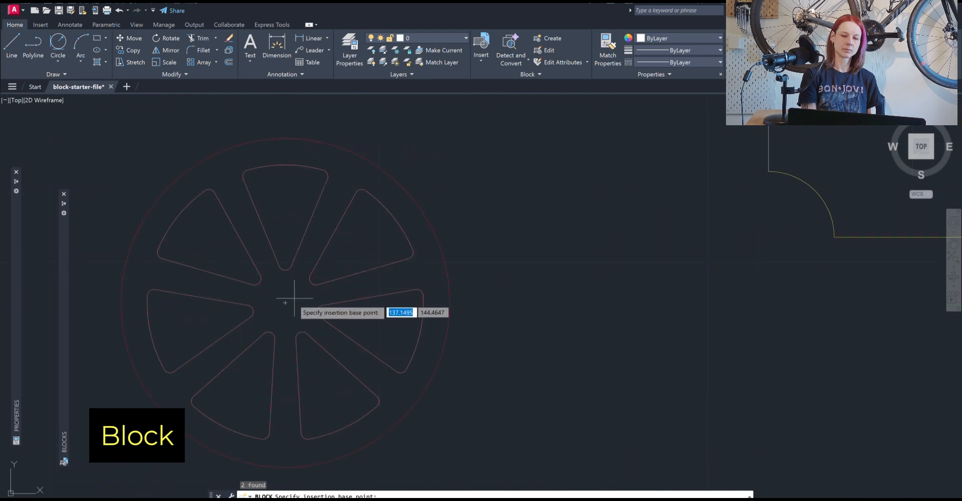
pyautogui.click(285, 303)
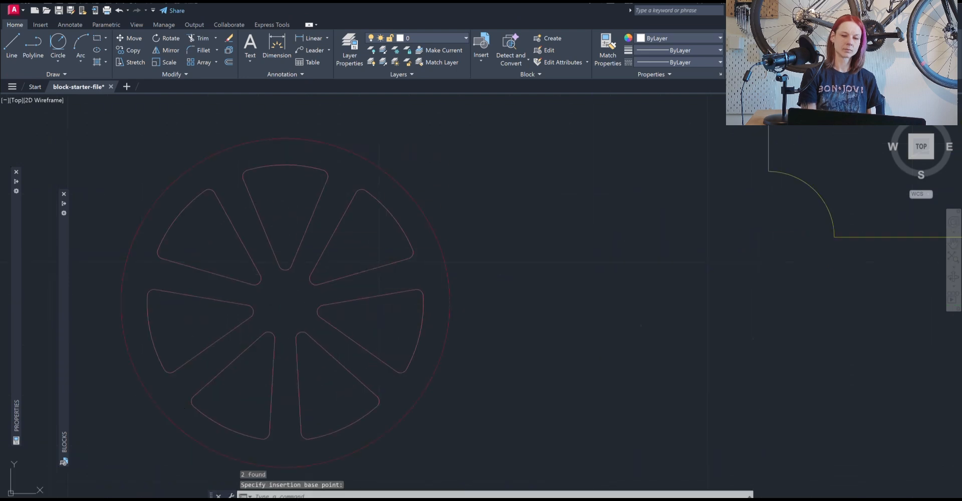
# Move the tomato block by its centre grip a short distance down and to the right.
pyautogui.scroll(-6, 285, 303)
pyautogui.click(324, 313)
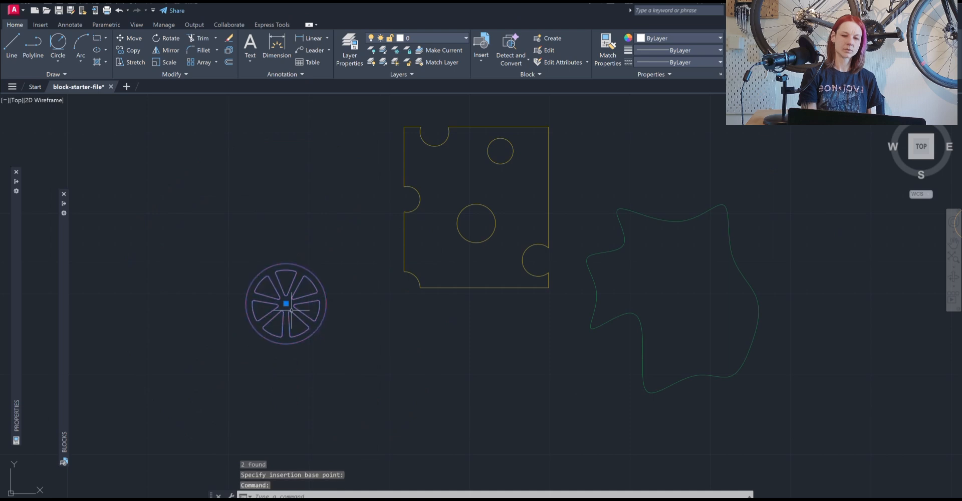
pyautogui.click(286, 303)
pyautogui.click(337, 347)
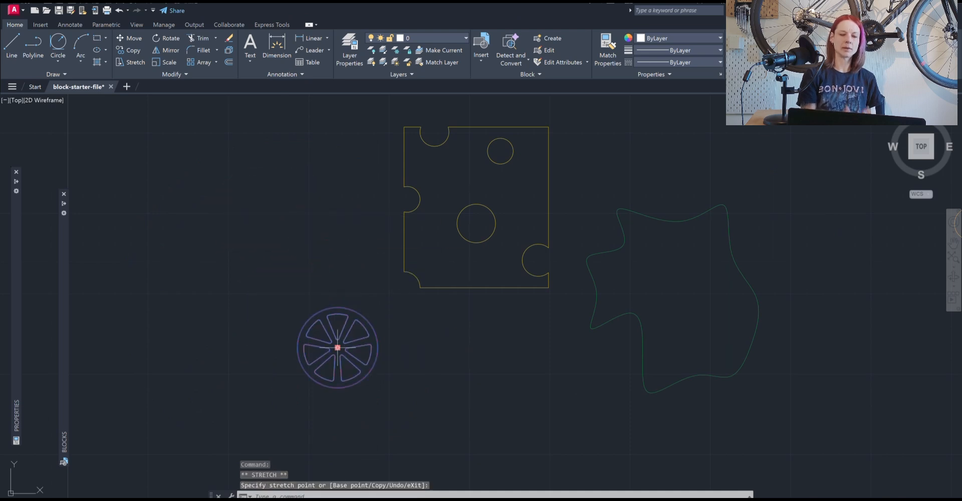
# Insert a second copy of the tomato block above the first, just left of the cheese.
pyautogui.moveTo(65, 339)
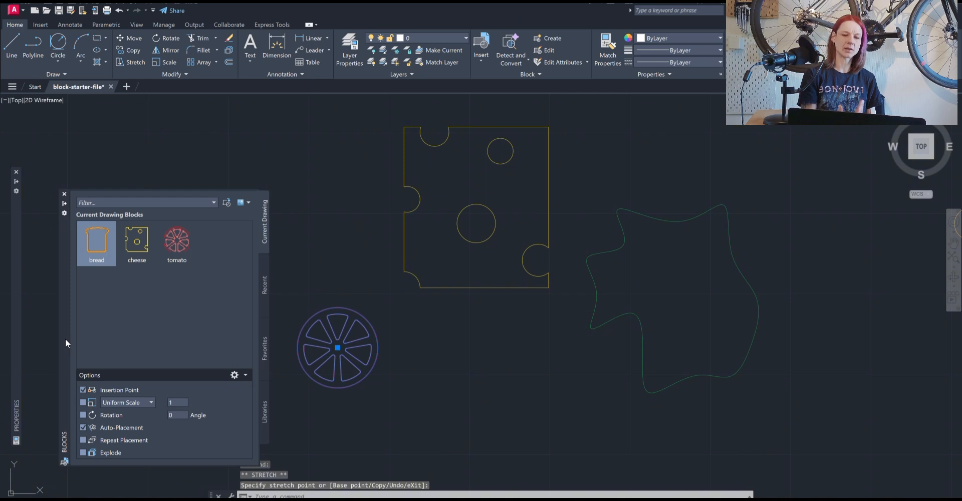
pyautogui.click(174, 239)
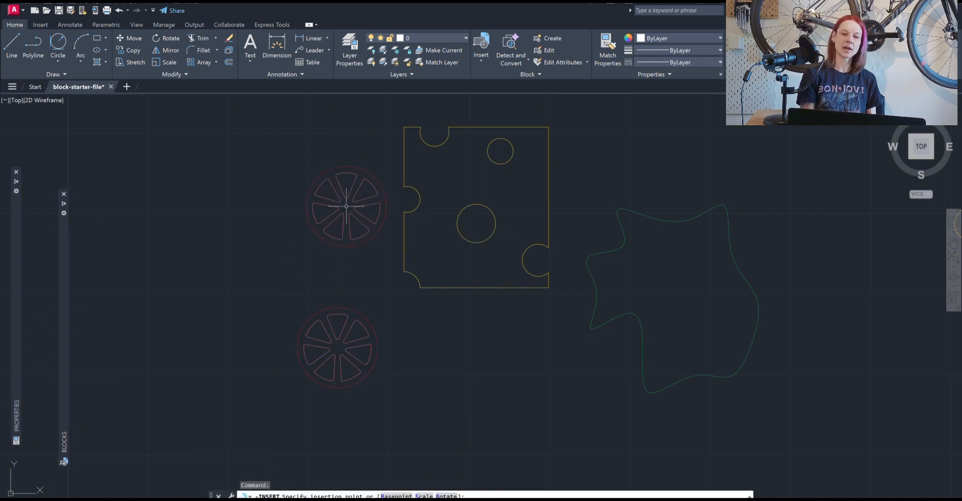
pyautogui.click(347, 206)
# Open the cheese block definition in the Block Editor.
pyautogui.scroll(-6, 426, 321)
pyautogui.scroll(4, 548, 327)
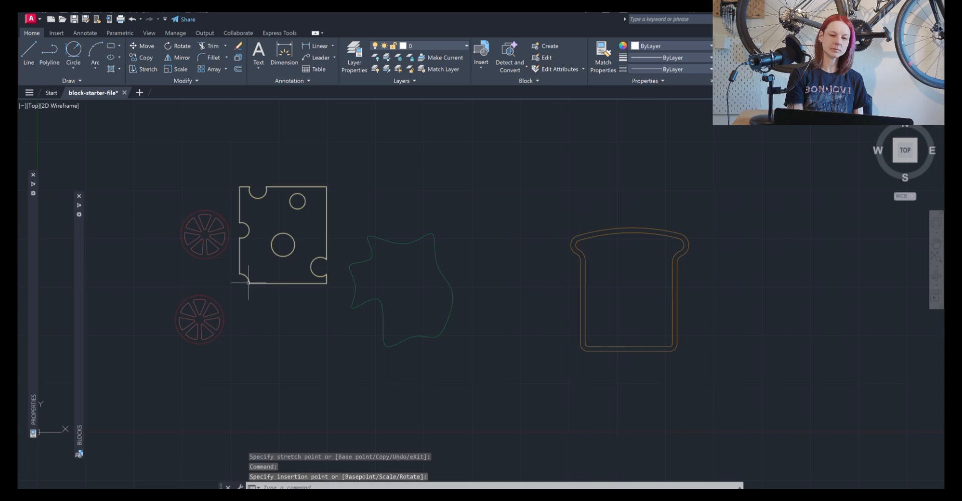
pyautogui.doubleClick(249, 283)
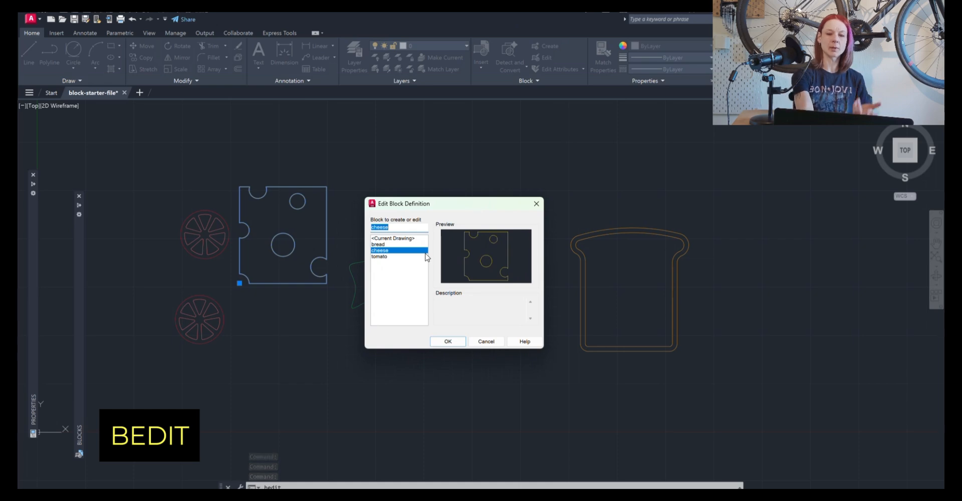
pyautogui.click(388, 256)
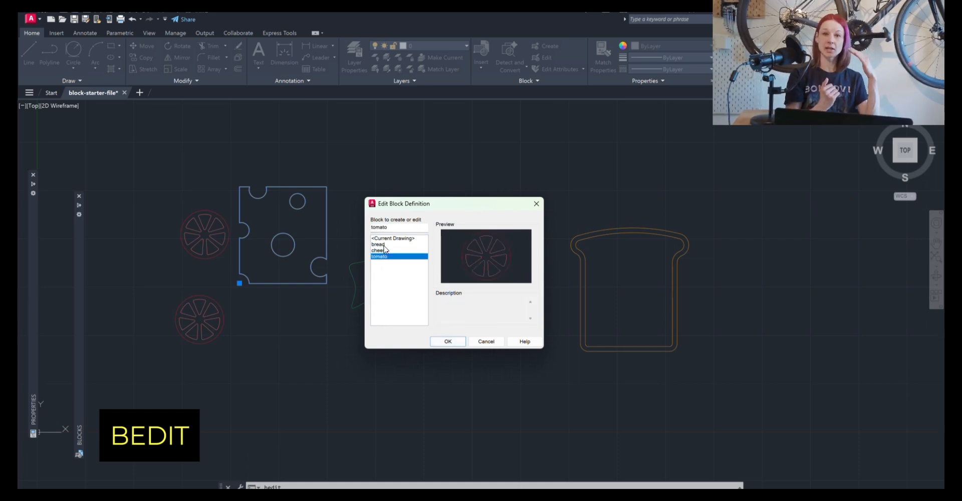
pyautogui.click(384, 244)
pyautogui.click(385, 250)
pyautogui.click(448, 342)
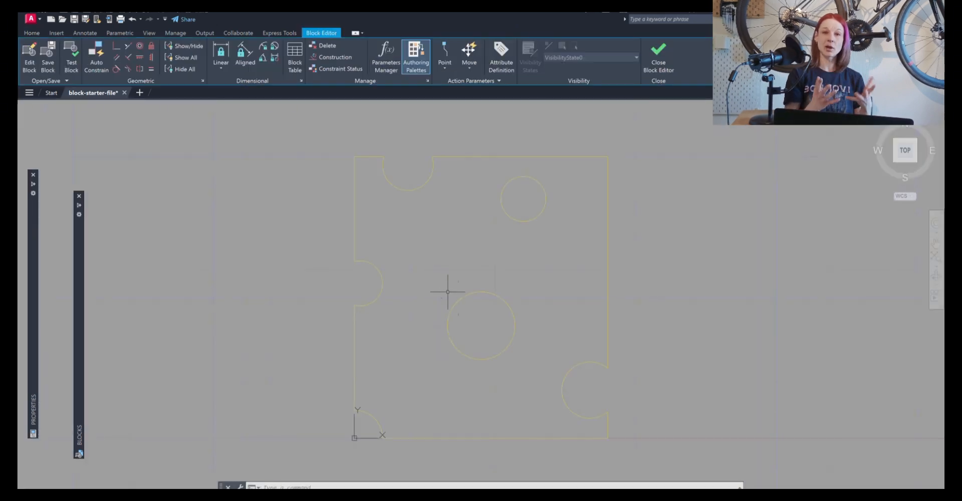
# Move the large middle hole of the cheese horizontally left by its own radius.
pyautogui.click(543, 369)
pyautogui.click(441, 273)
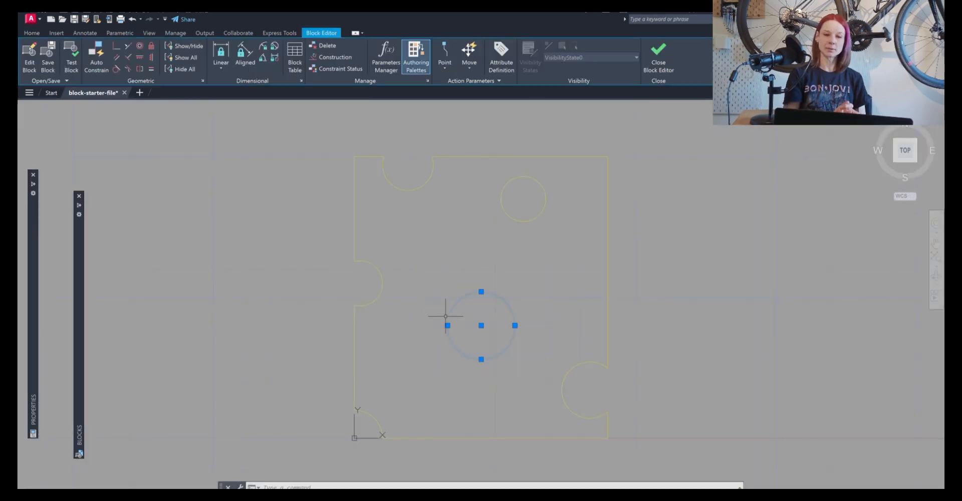
pyautogui.write('m')
pyautogui.press('Return')
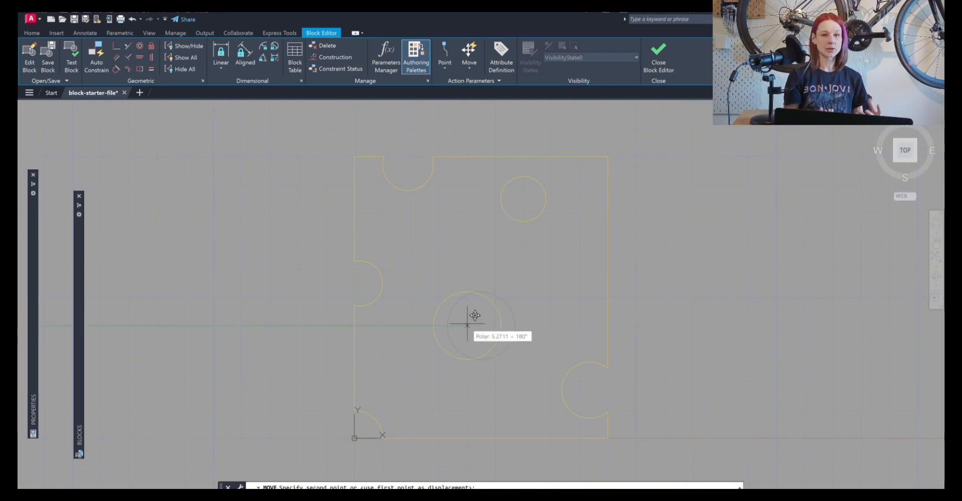
pyautogui.click(481, 325)
pyautogui.click(447, 325)
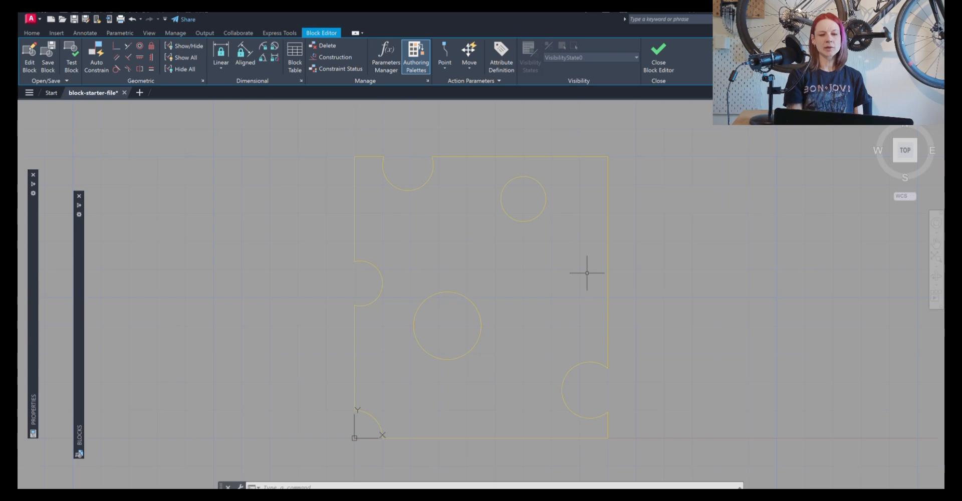
# Stretch the round notch on the cheese's right edge straight up to about mid-height and save the changes to the cheese block.
pyautogui.write('s')
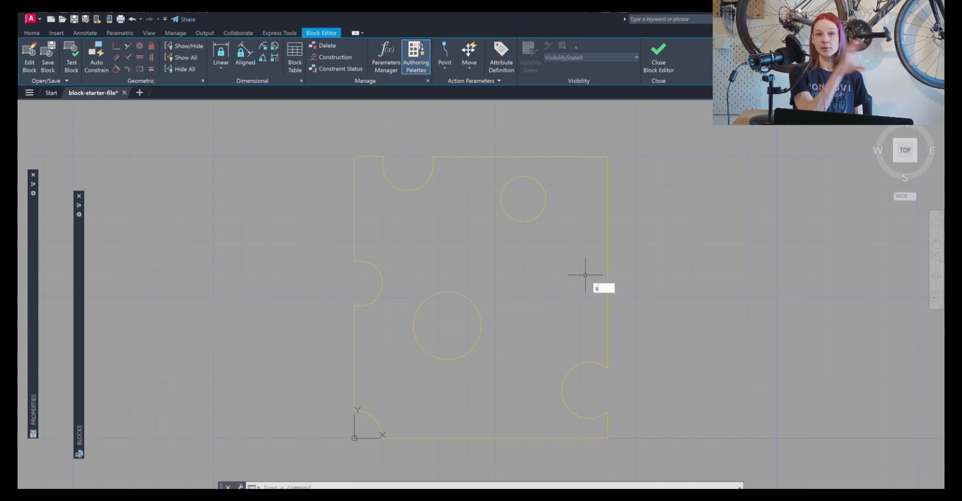
pyautogui.write('tretch')
pyautogui.press('Return')
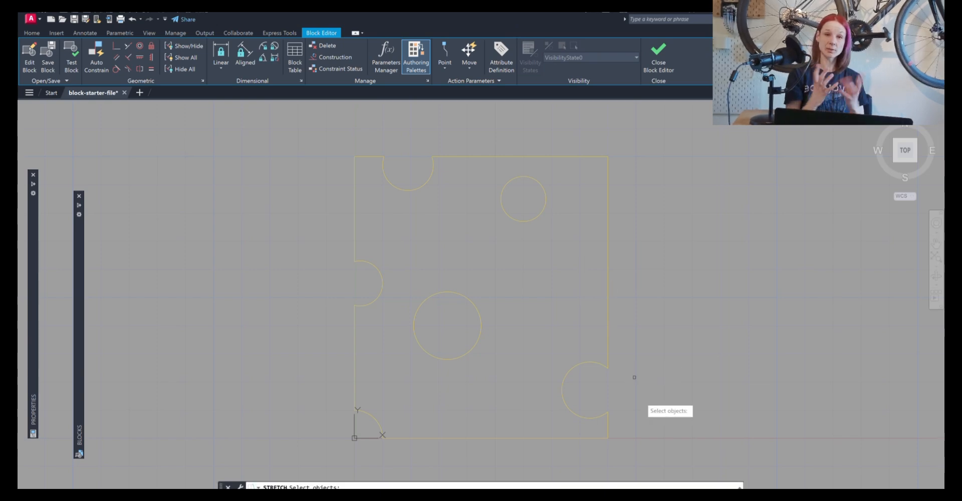
pyautogui.click(634, 428)
pyautogui.click(544, 340)
pyautogui.press('Return')
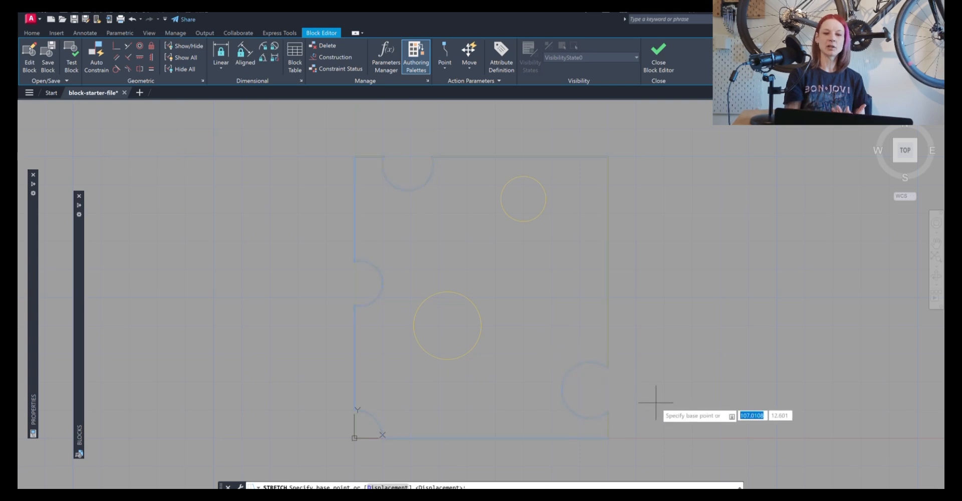
pyautogui.click(656, 401)
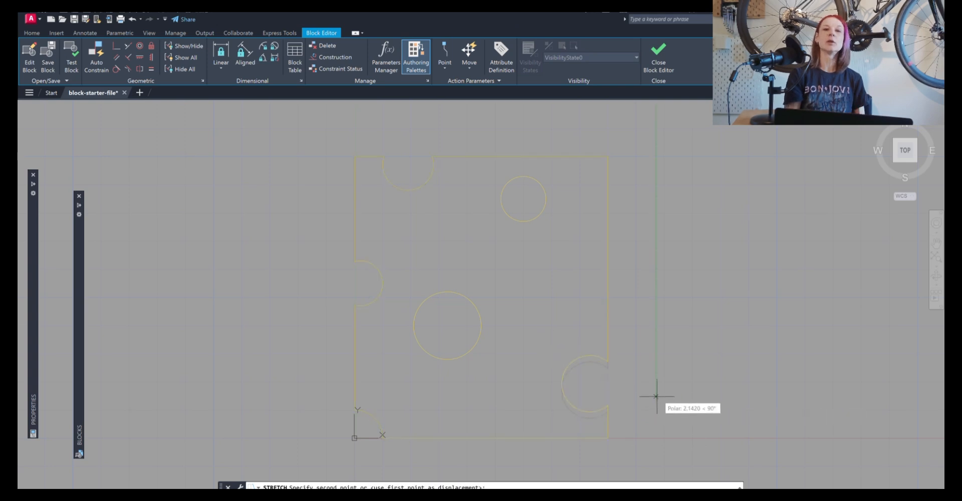
pyautogui.click(658, 345)
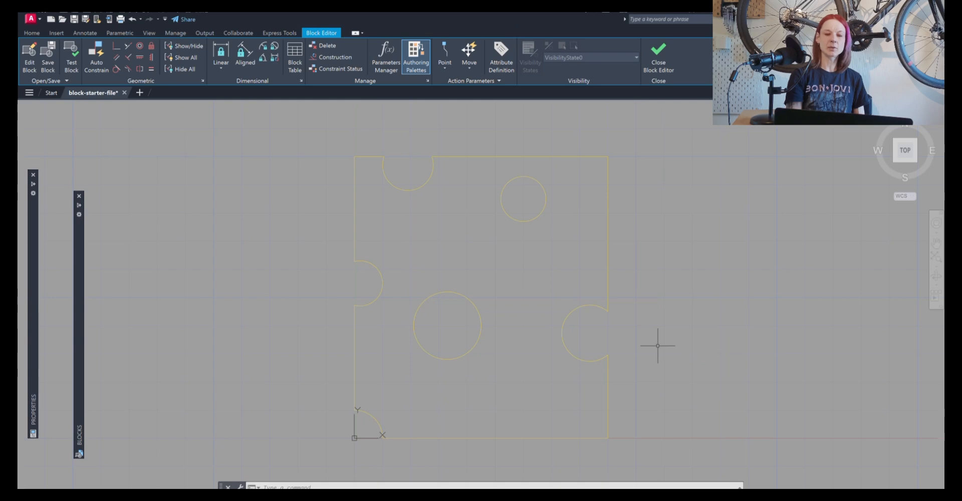
pyautogui.click(655, 65)
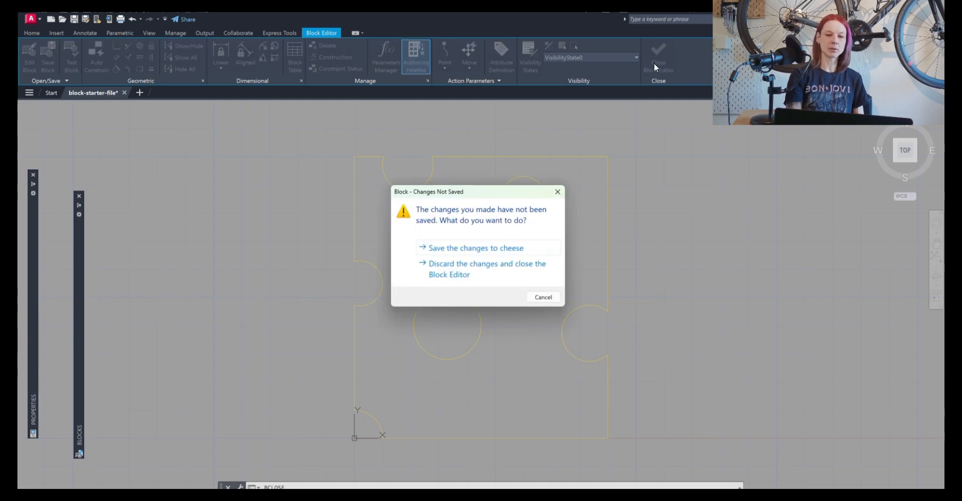
pyautogui.click(480, 255)
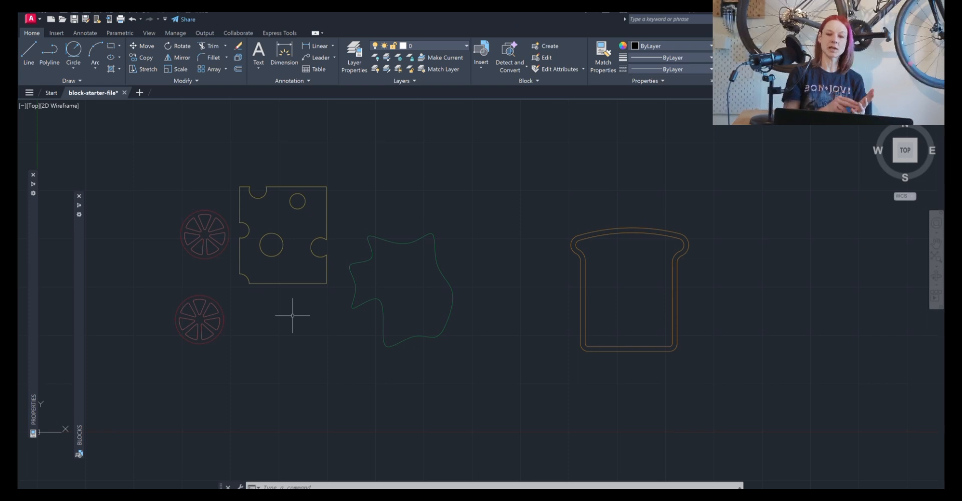
# Open the tomato block definition in the Block Editor.
pyautogui.doubleClick(216, 314)
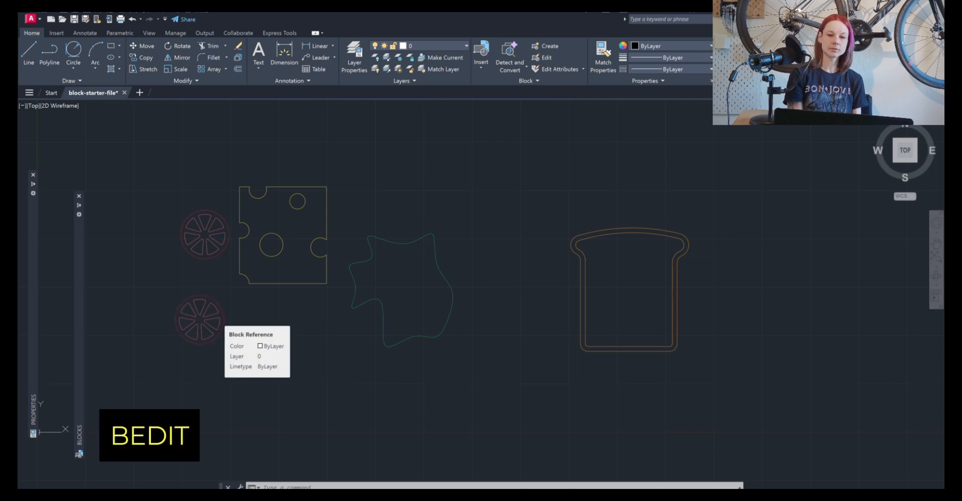
pyautogui.doubleClick(215, 317)
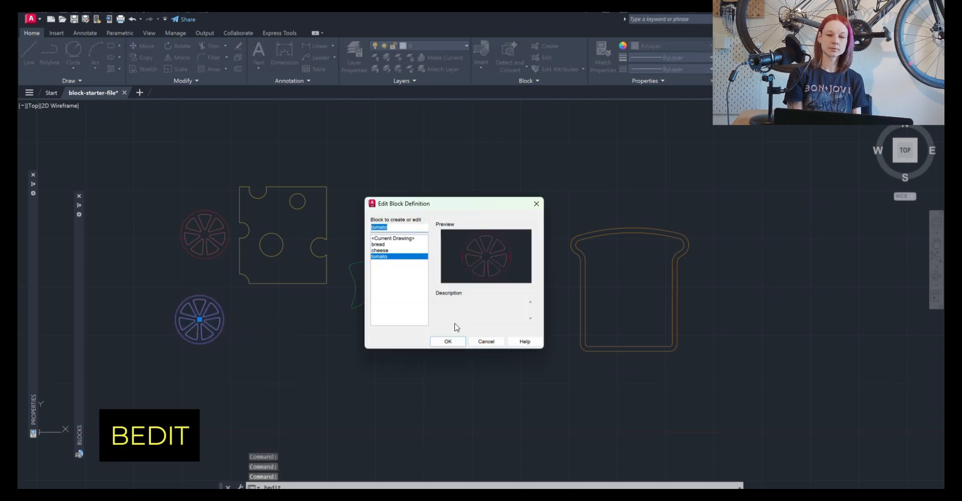
pyautogui.click(449, 341)
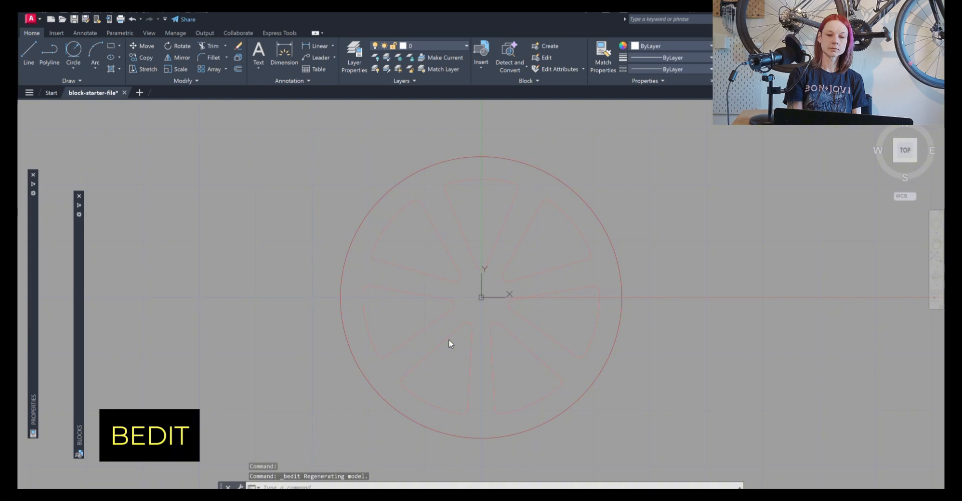
# Set the polar array of tomato segments to 5 items and save the changes to the tomato block, closing the Block Editor.
pyautogui.click(442, 281)
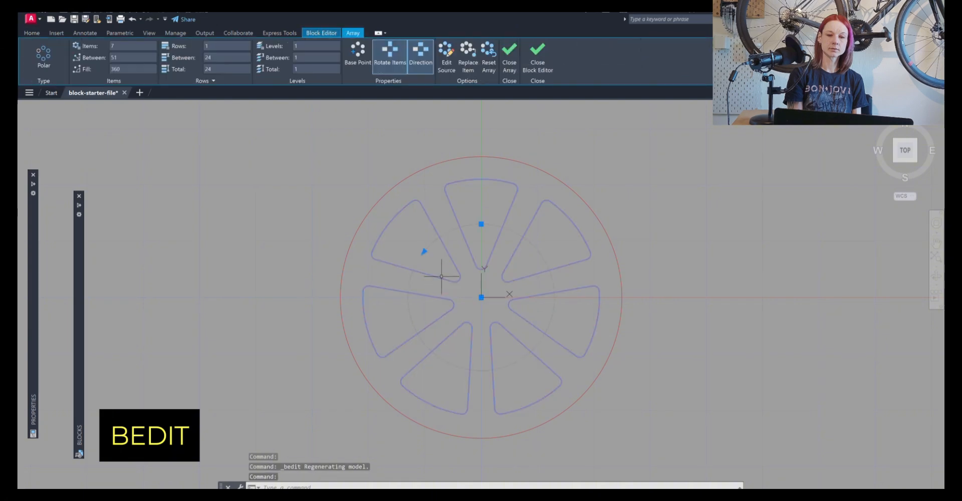
pyautogui.click(119, 46)
pyautogui.write('5')
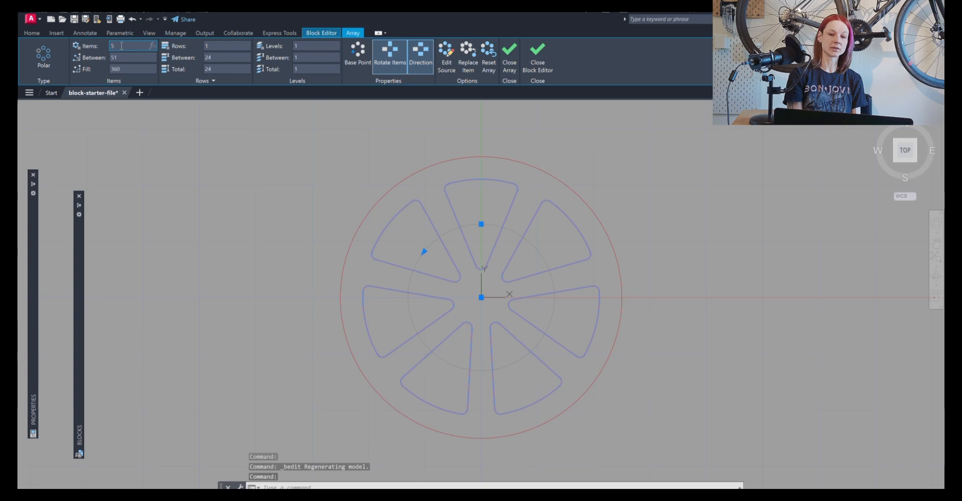
pyautogui.press('Return')
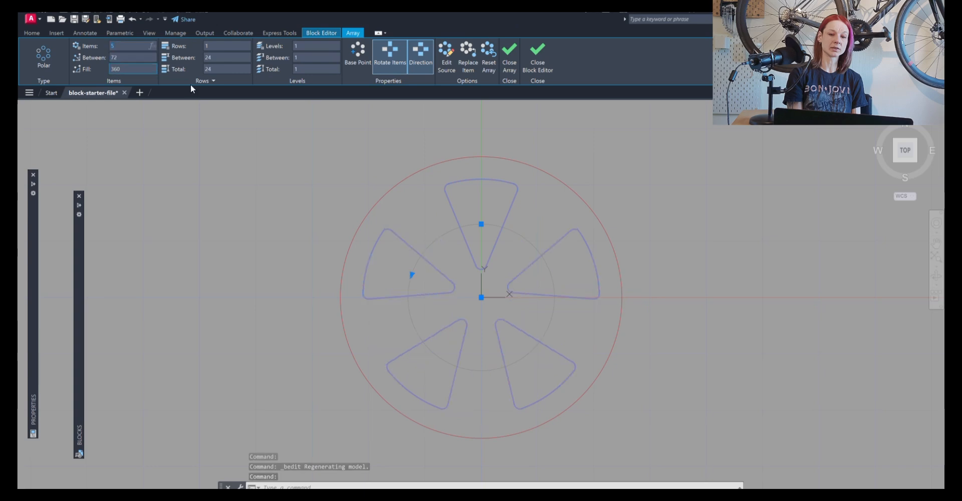
pyautogui.click(530, 56)
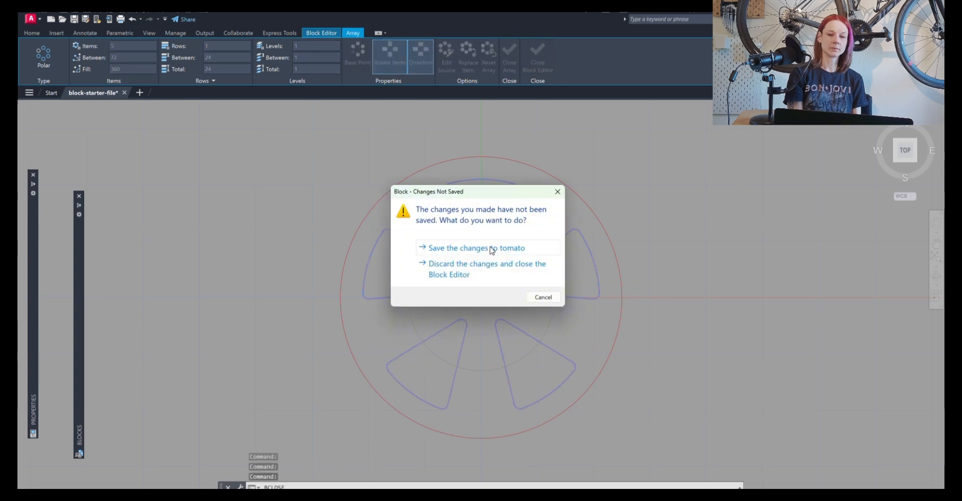
pyautogui.click(492, 248)
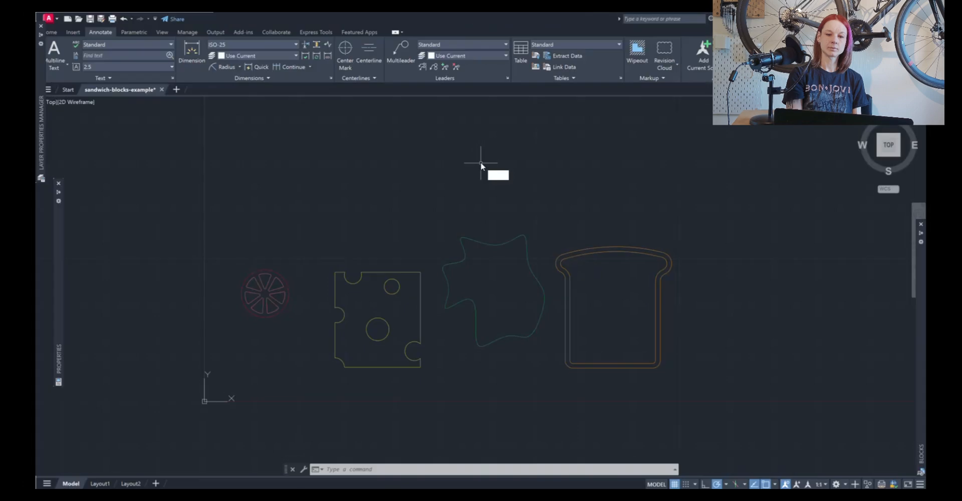
# Insert two copies of the bread block side by side above the original bread and one green-stuff block below the existing leaf.
pyautogui.press('Return')
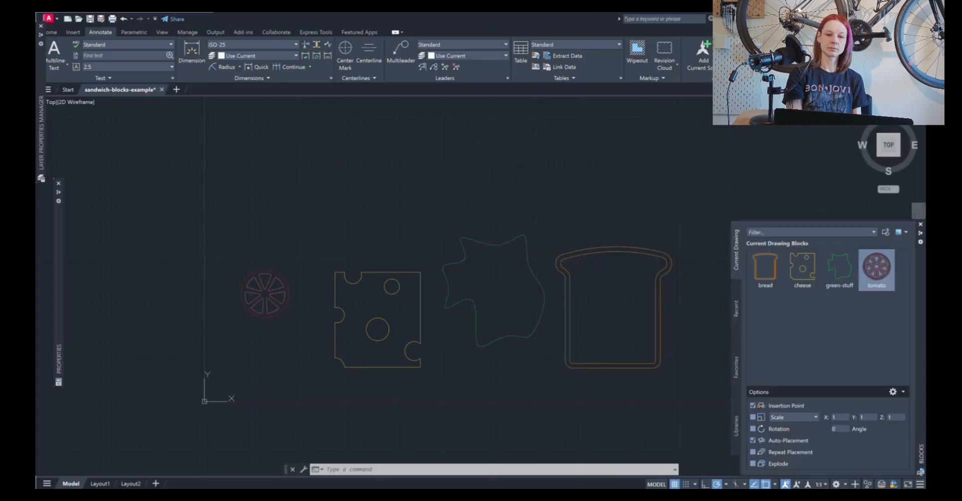
pyautogui.click(767, 275)
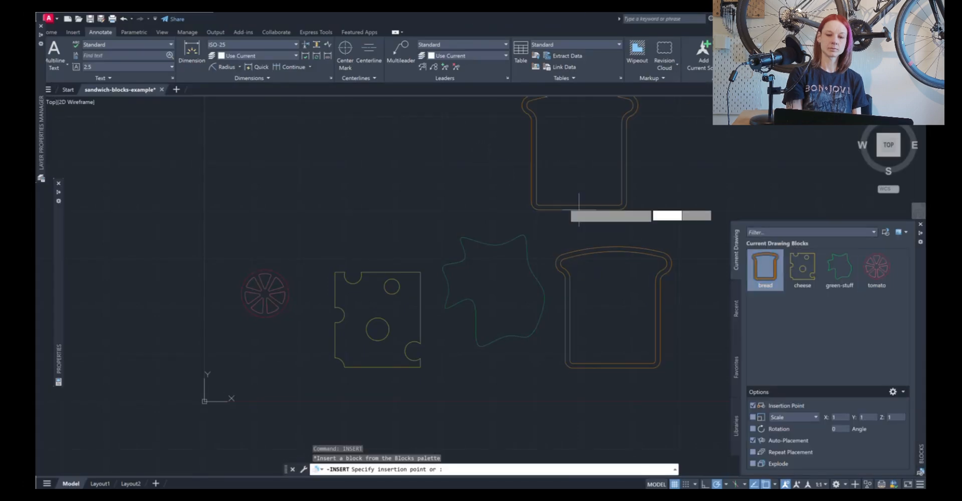
pyautogui.scroll(-2, 530, 196)
pyautogui.click(530, 197)
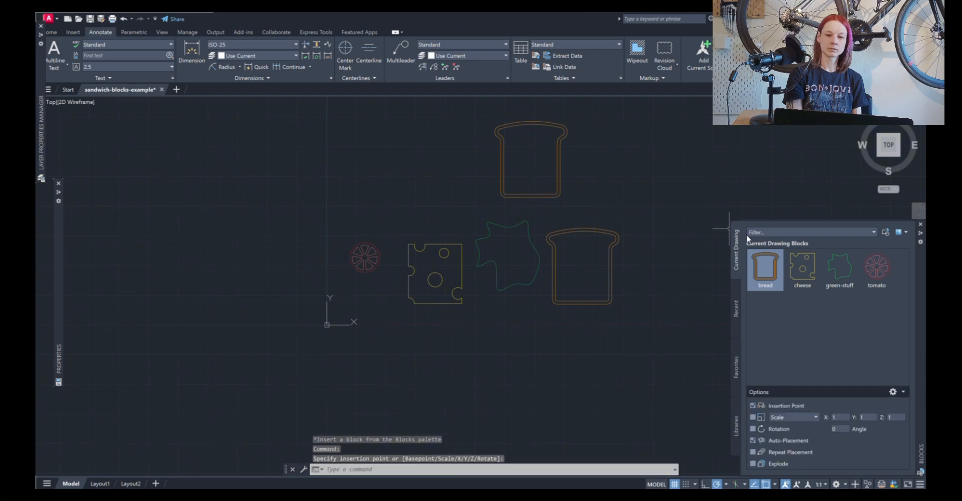
pyautogui.click(765, 271)
pyautogui.click(640, 203)
pyautogui.click(835, 275)
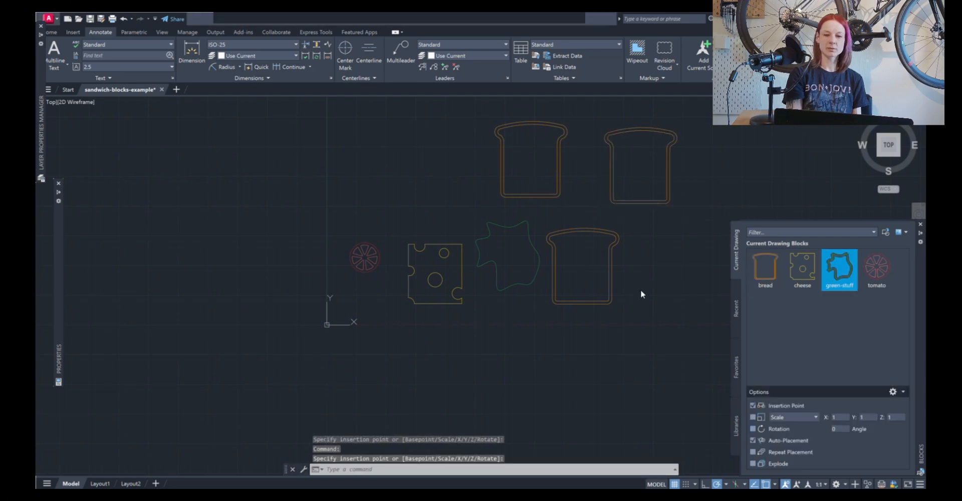
pyautogui.click(504, 382)
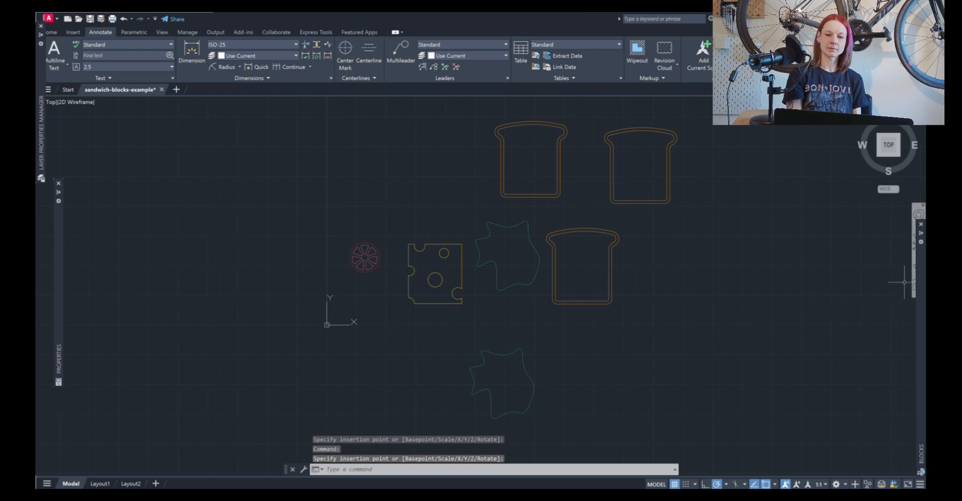
# Insert additional copies of the tomato block, placing the first just above the cheese.
pyautogui.moveTo(921, 351)
pyautogui.click(877, 269)
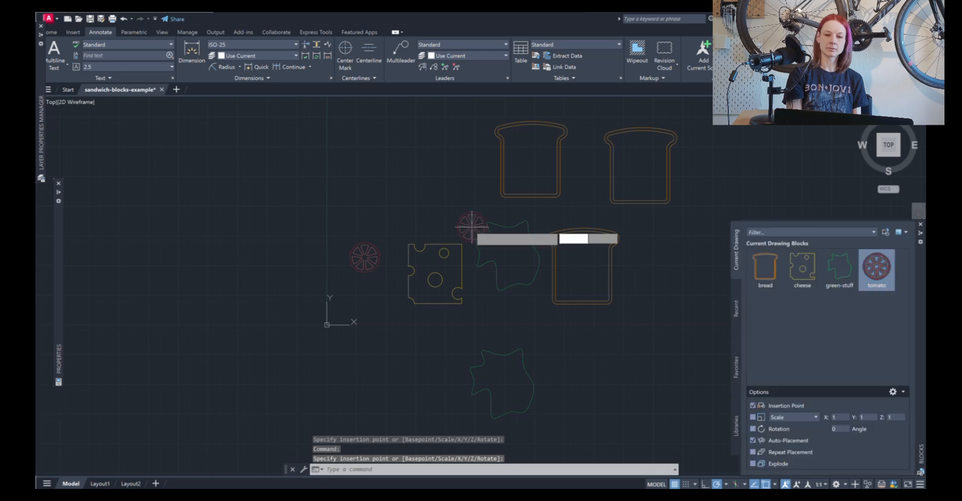
pyautogui.click(431, 211)
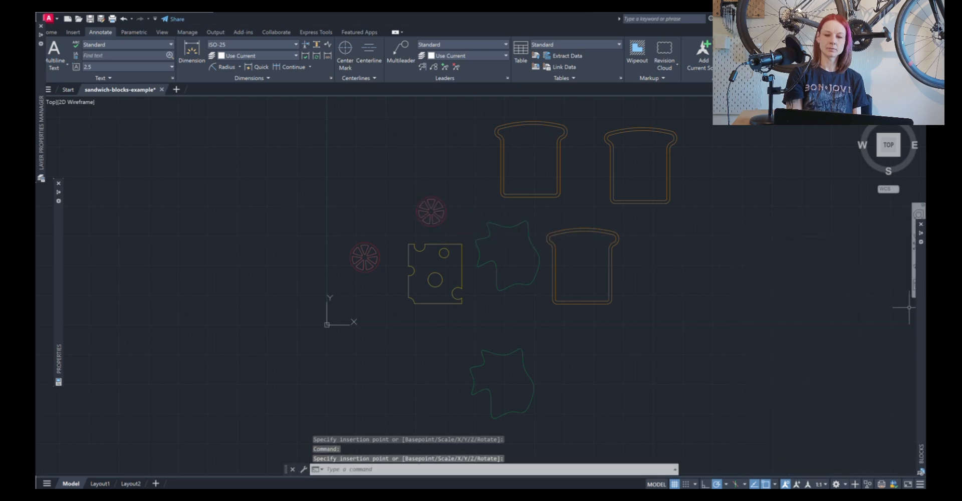
pyautogui.moveTo(919, 320)
pyautogui.click(877, 265)
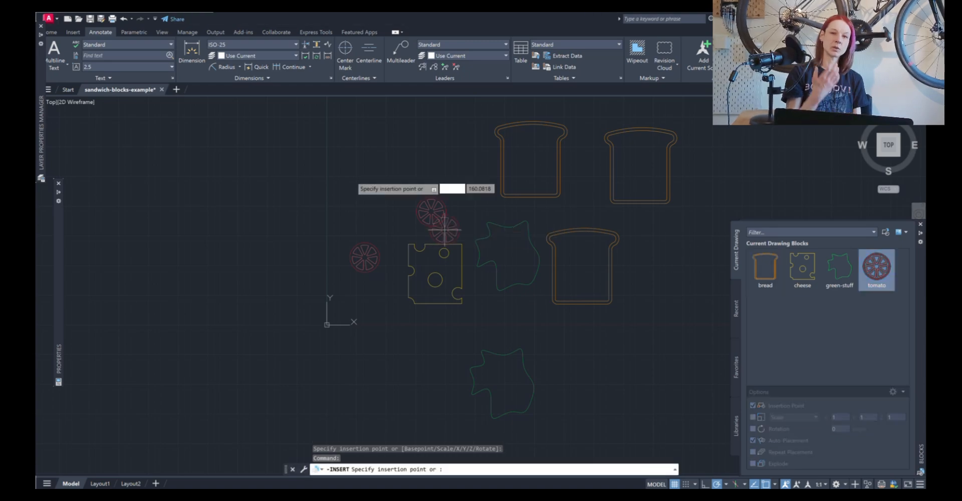